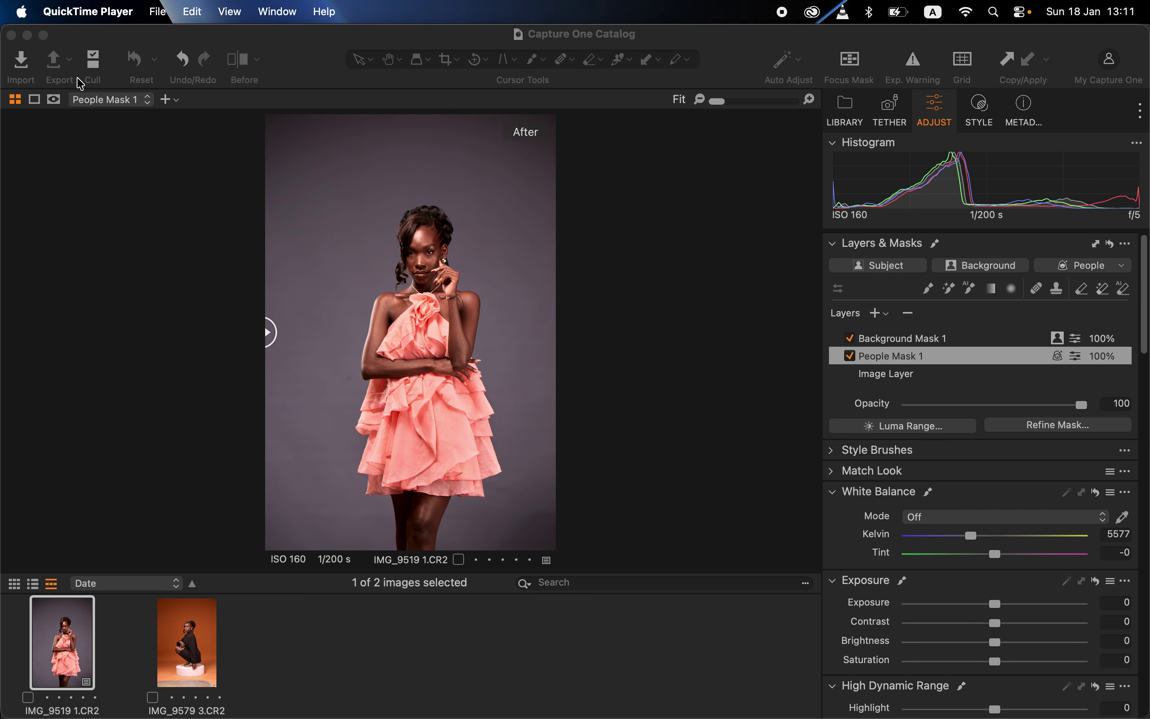
Step: Reset all adjustments and masks on the pink dress portrait and close the before/after comparison
left_click(269, 337)
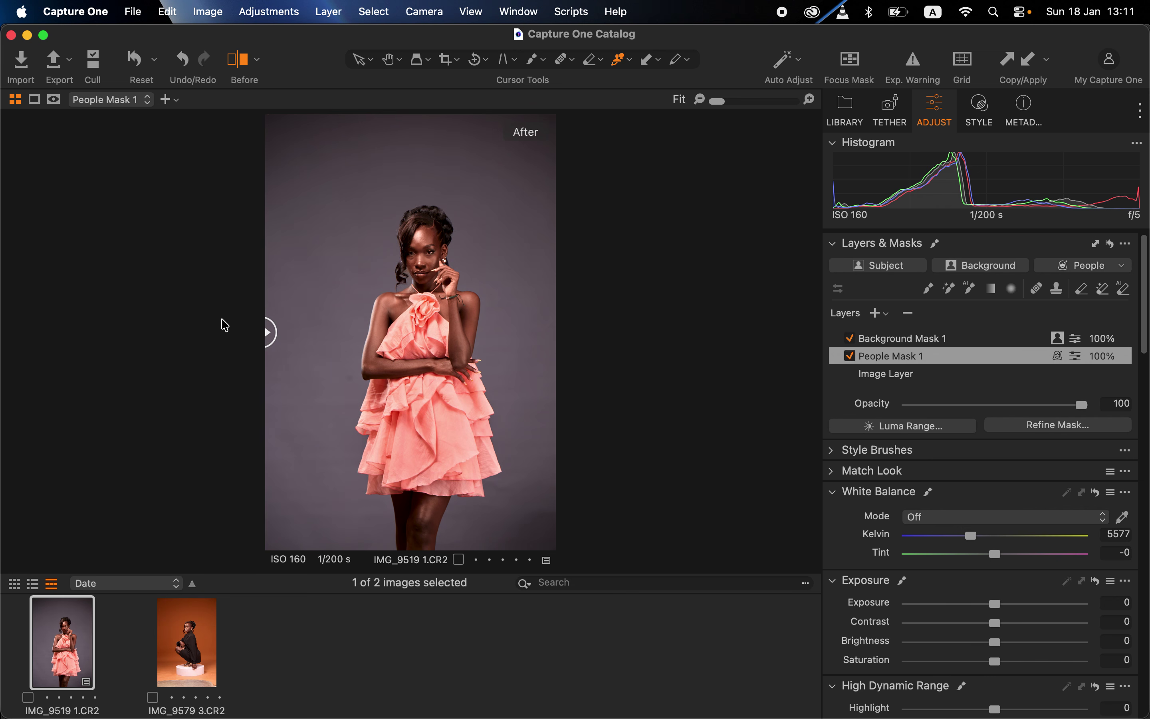
left_click(137, 65)
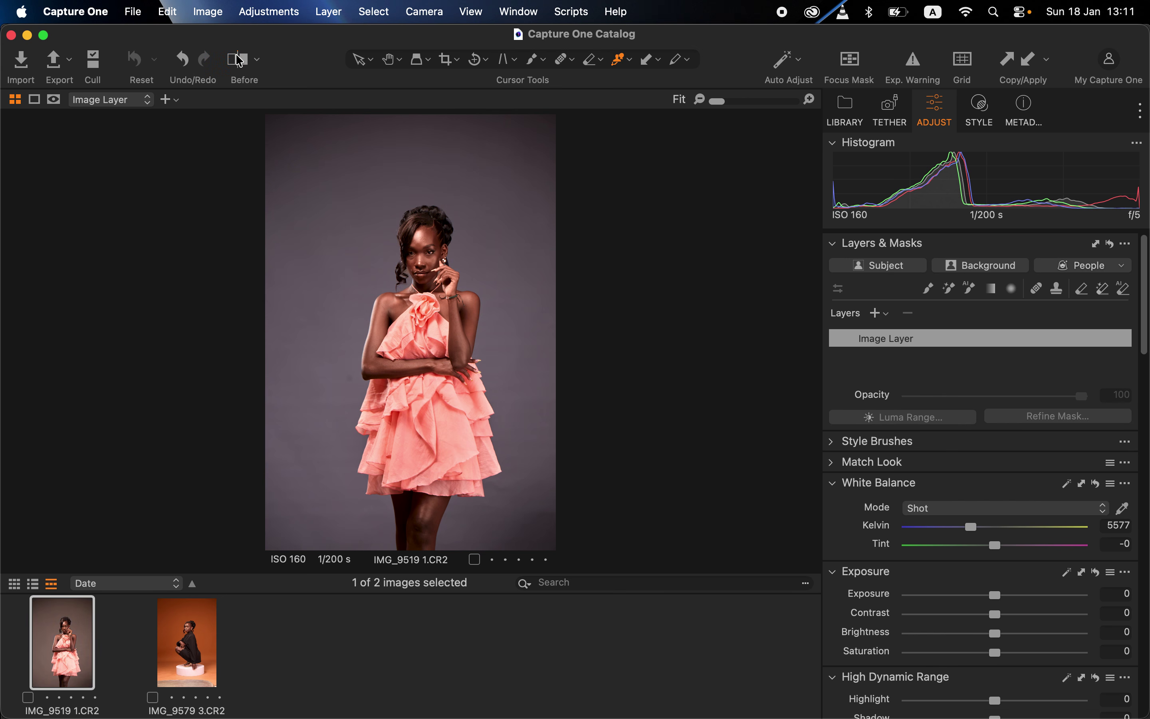
left_click(240, 61)
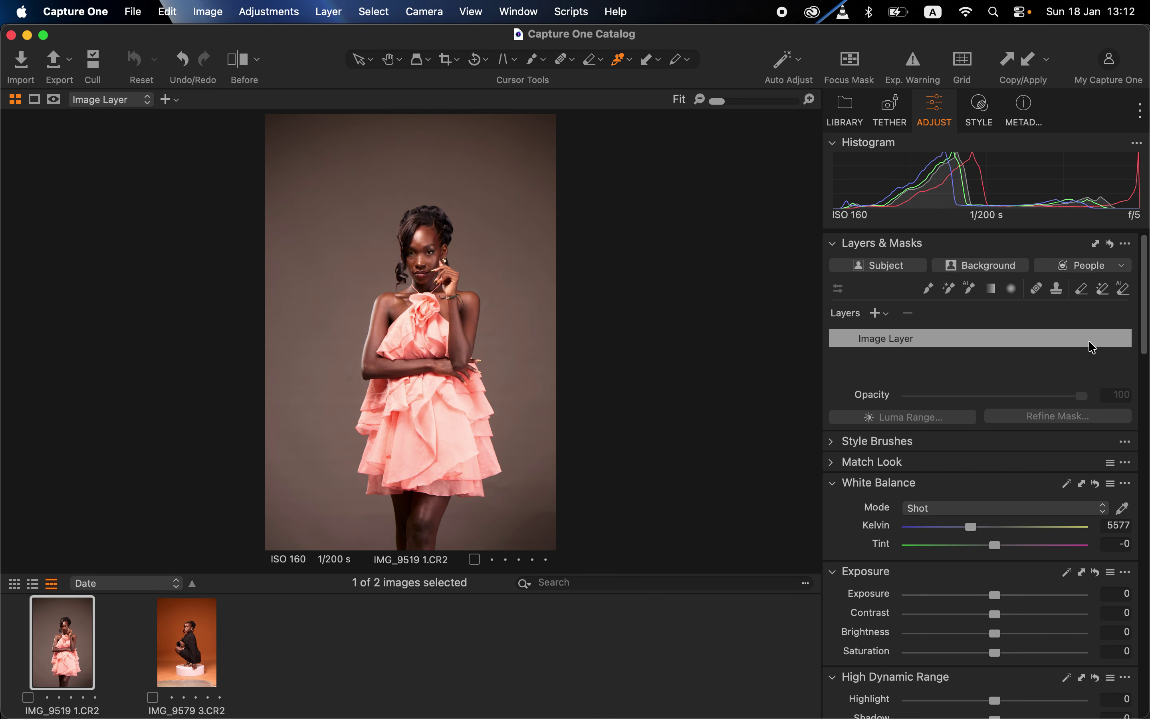
Step: Set the High Dynamic Range highlight to -75, white to -72, shadow to 10 and black to -15, and the contrast to 6
left_click_drag(1144, 338, 1145, 407)
left_click_drag(940, 447, 930, 445)
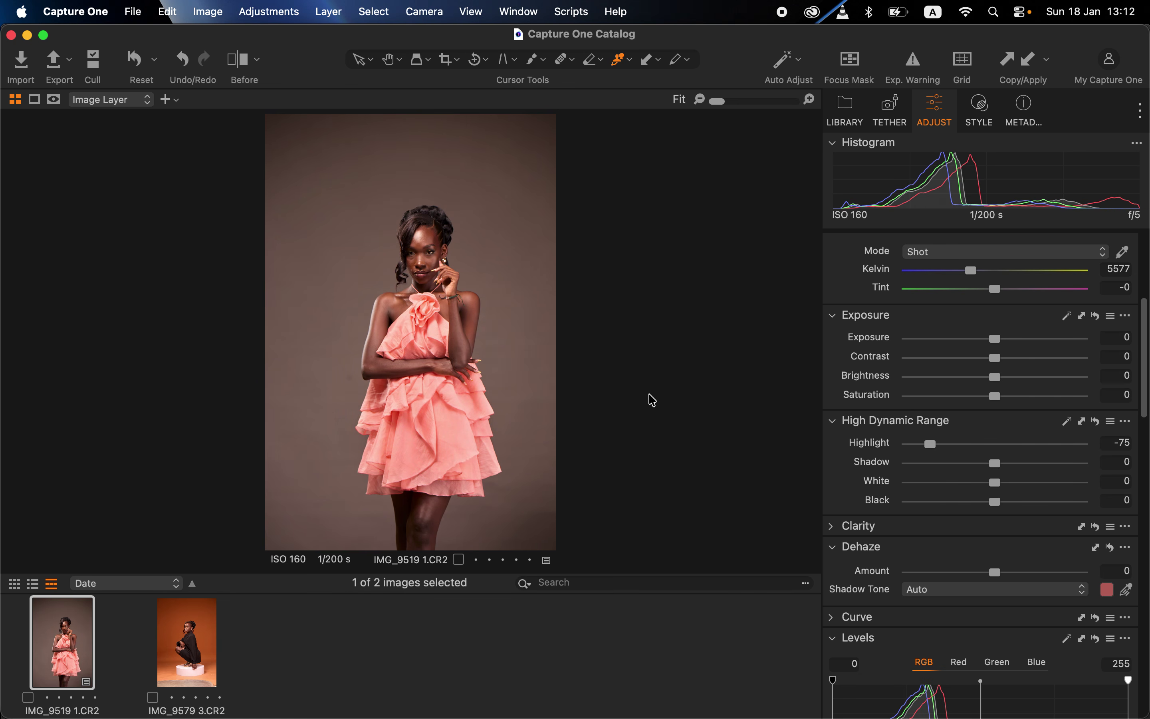
left_click_drag(942, 487, 933, 486)
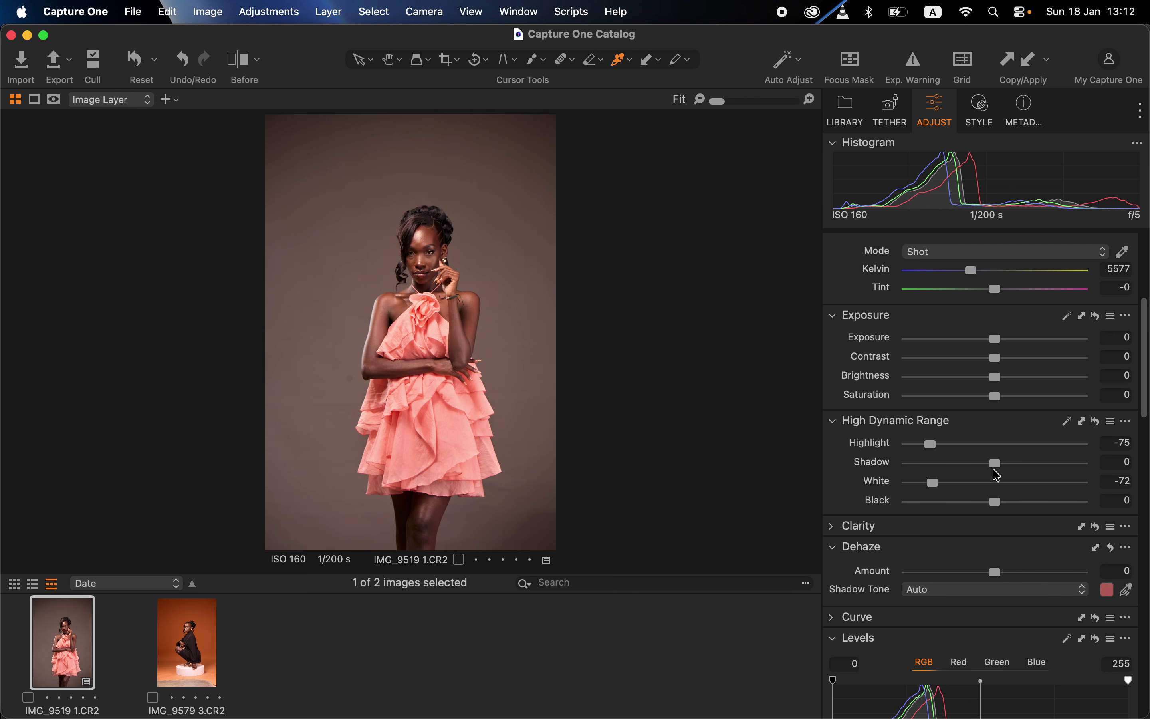
left_click_drag(998, 468, 983, 502)
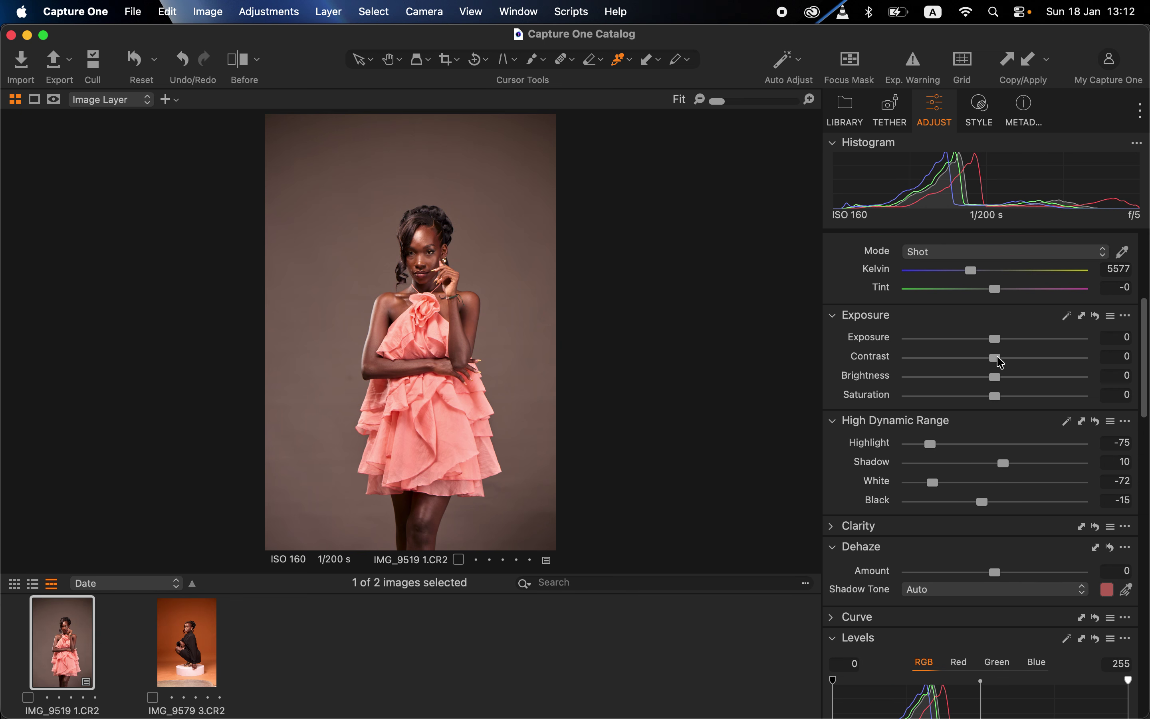
left_click_drag(998, 358, 1013, 374)
left_click_drag(1145, 403, 1136, 481)
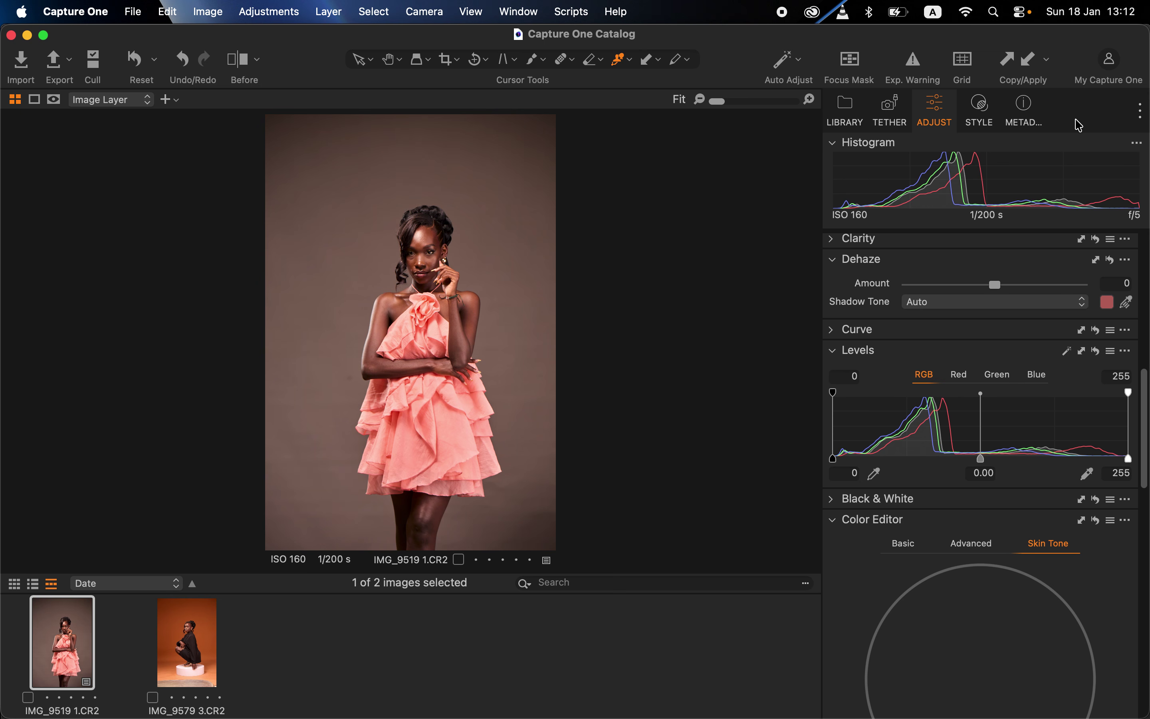
right_click(1058, 124)
mouse_move(1057, 125)
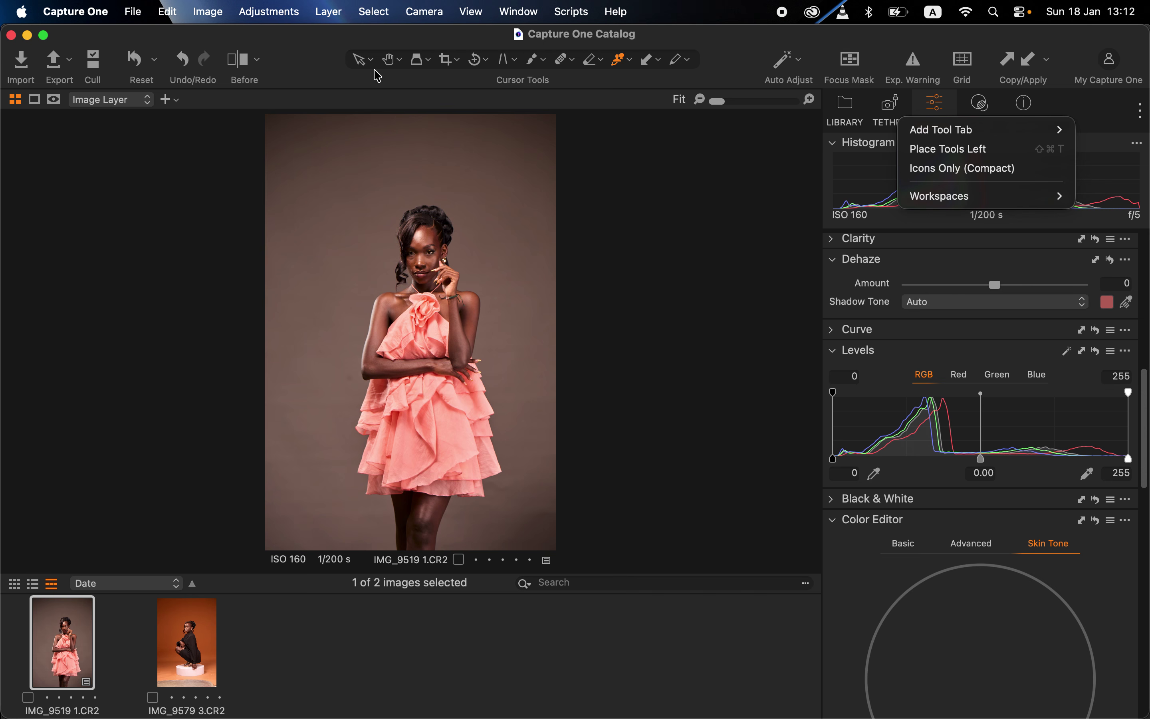
left_click(841, 457)
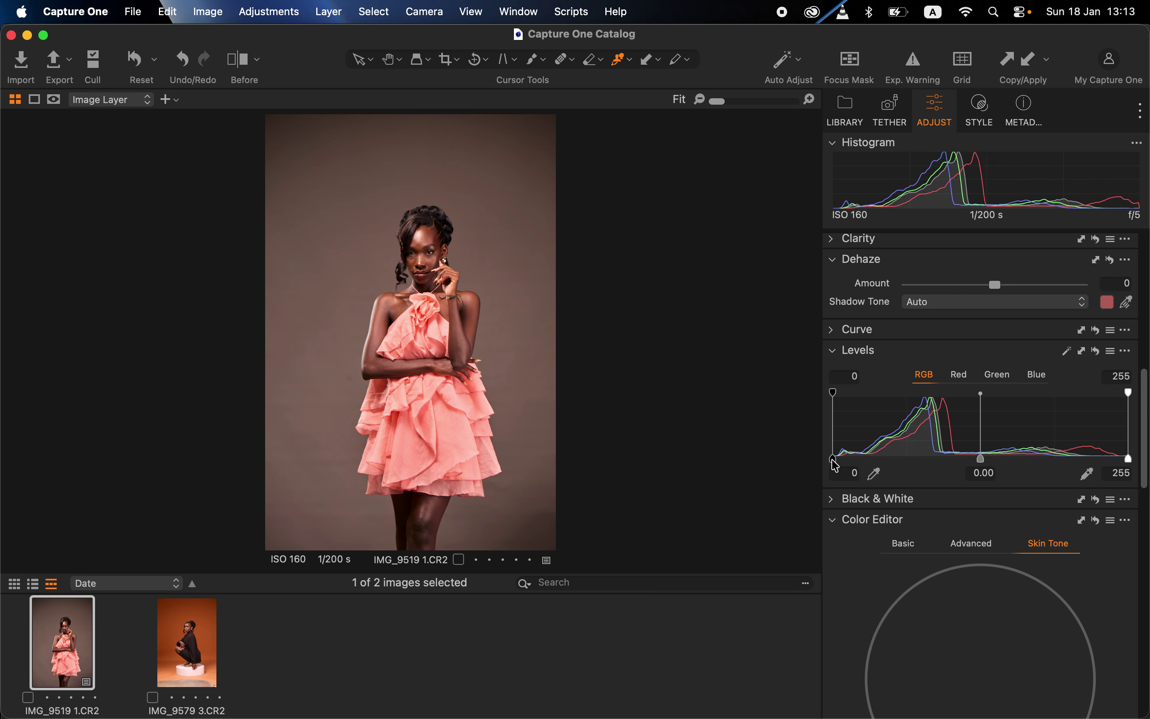
Step: Set the RGB Levels input black point to 4 and the input white point to 252
left_click_drag(840, 458, 847, 464)
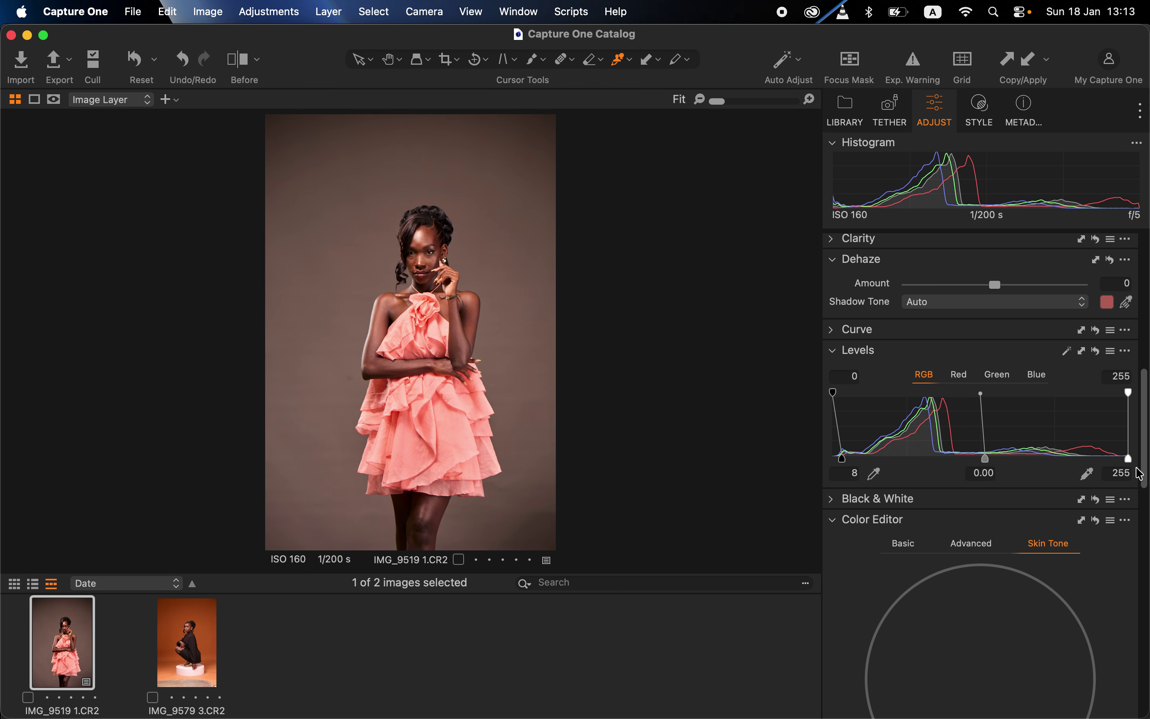
left_click_drag(1129, 459, 1121, 460)
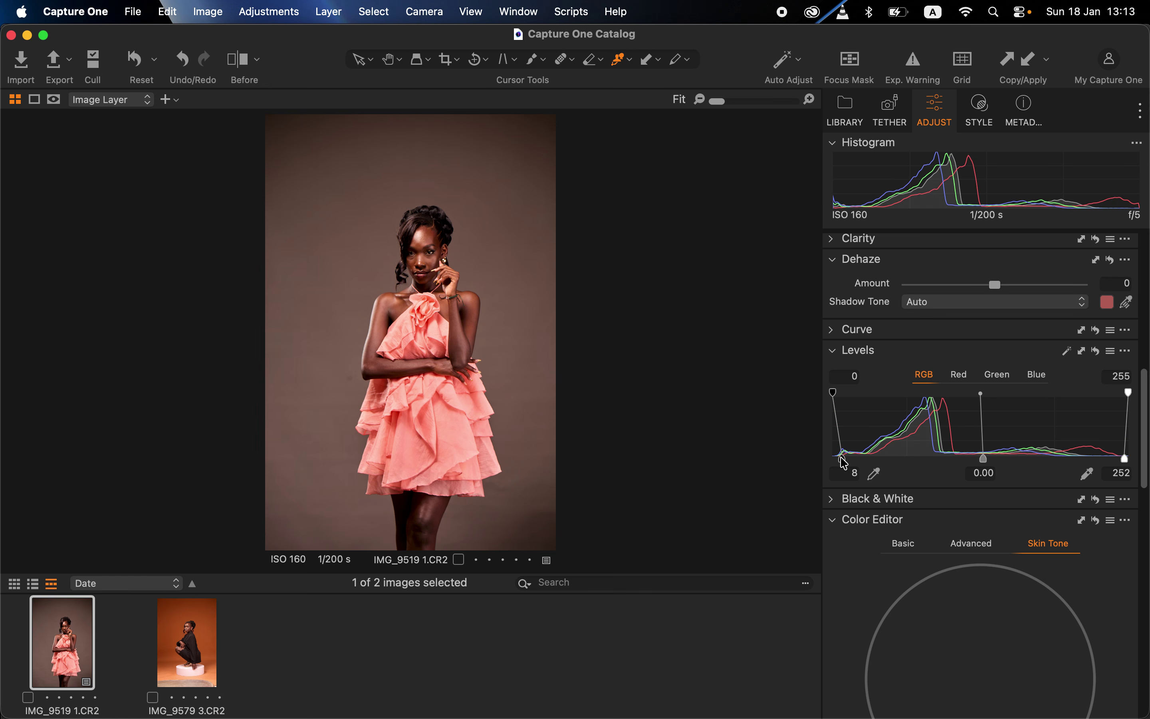
left_click_drag(844, 464, 831, 465)
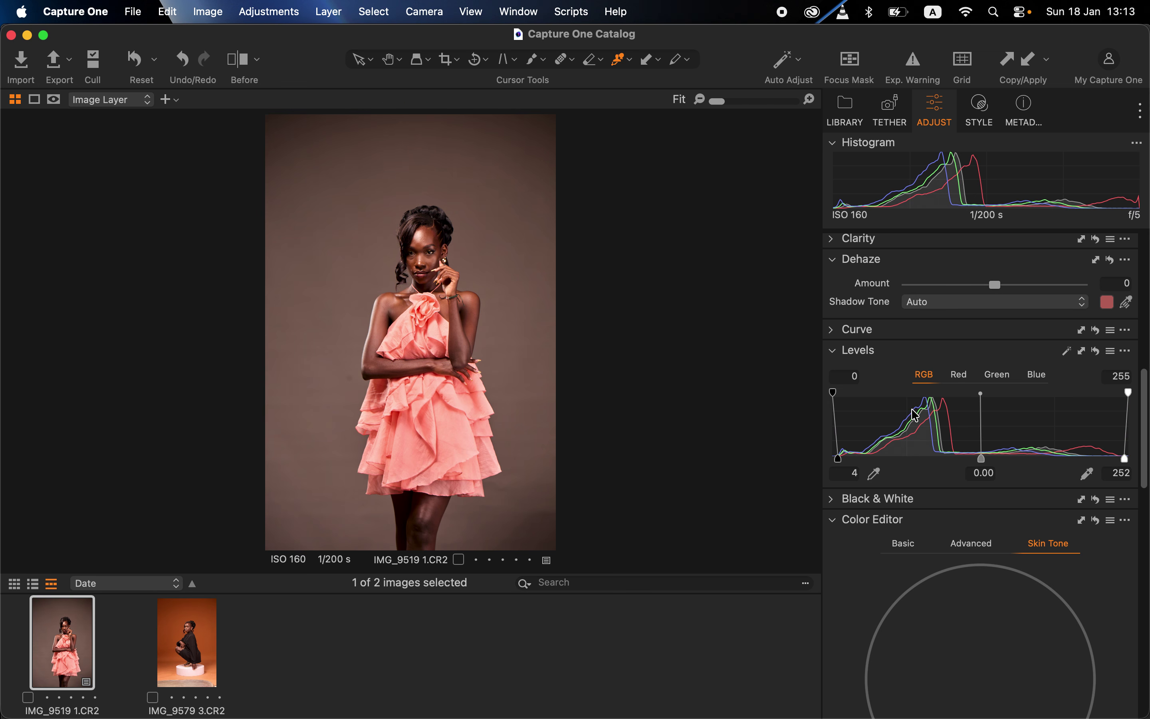
Step: Create a people mask that includes the model's body skin, face skin and hair, and display its overlay
scroll(915, 415, "up", 10)
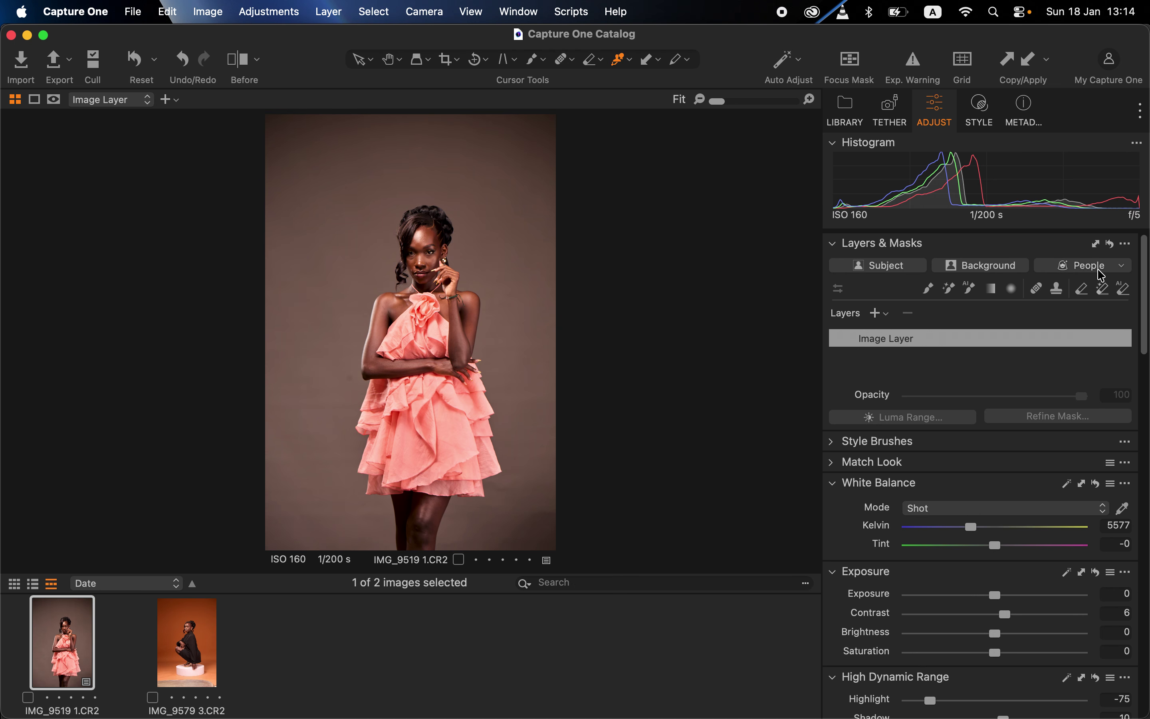
left_click(1123, 268)
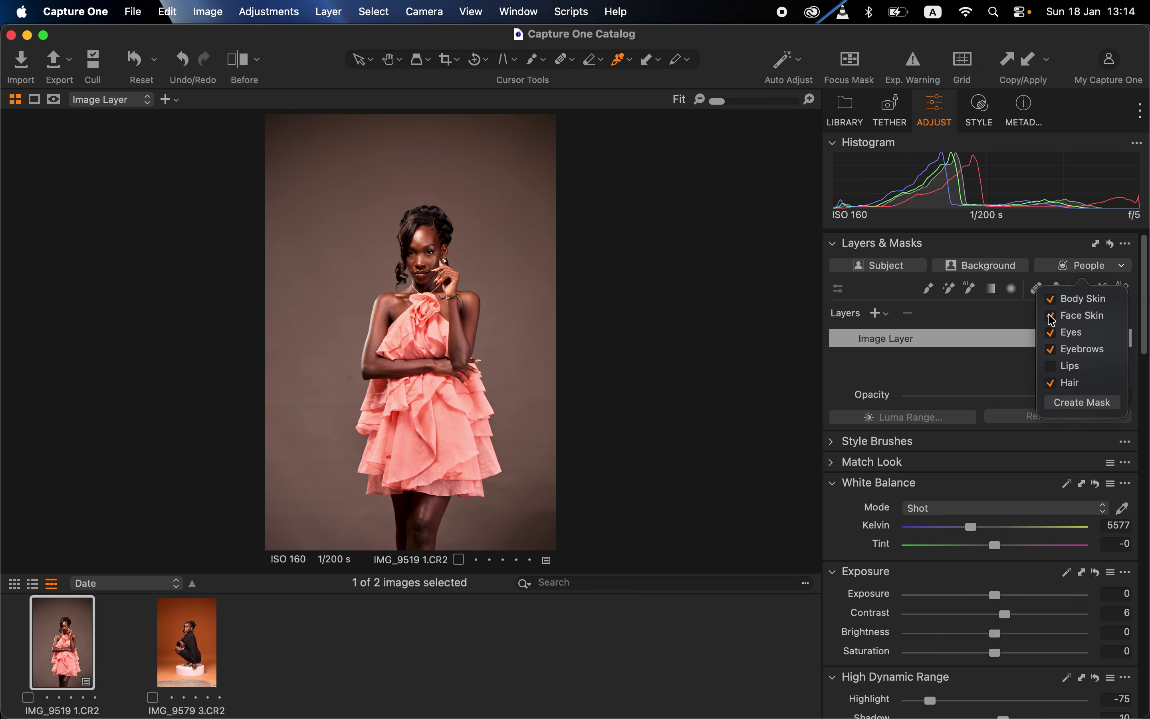
left_click(1051, 365)
left_click(1050, 332)
left_click(1051, 383)
left_click(1093, 268)
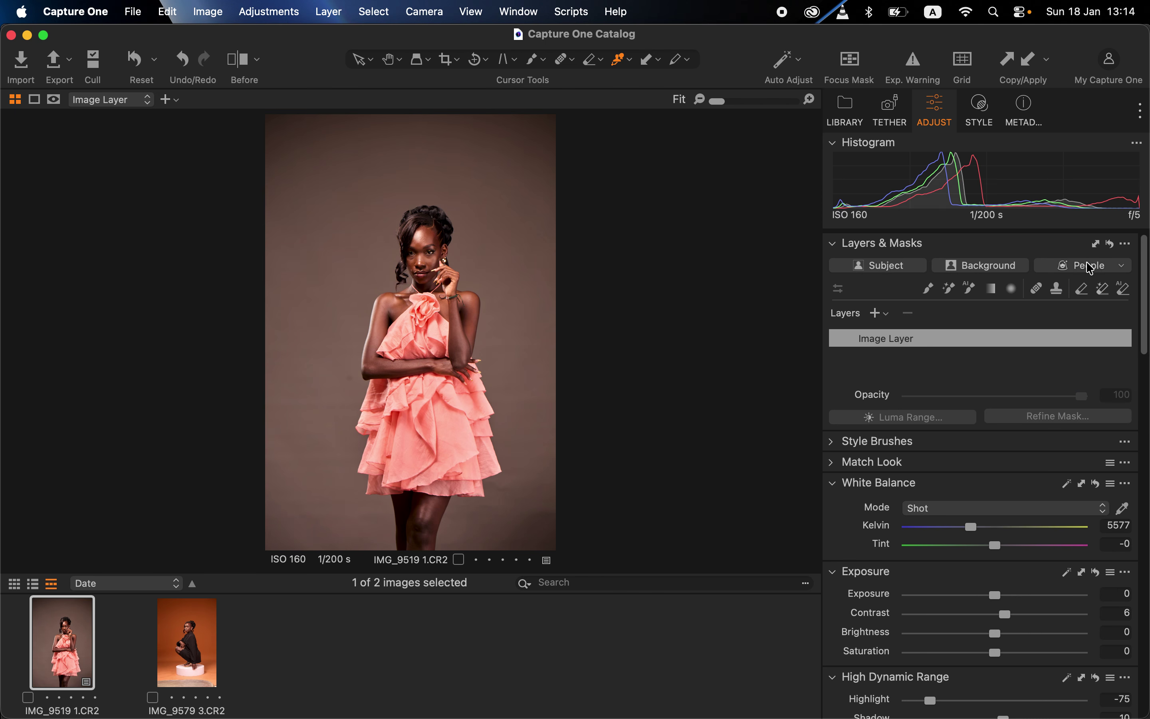
left_click(1092, 270)
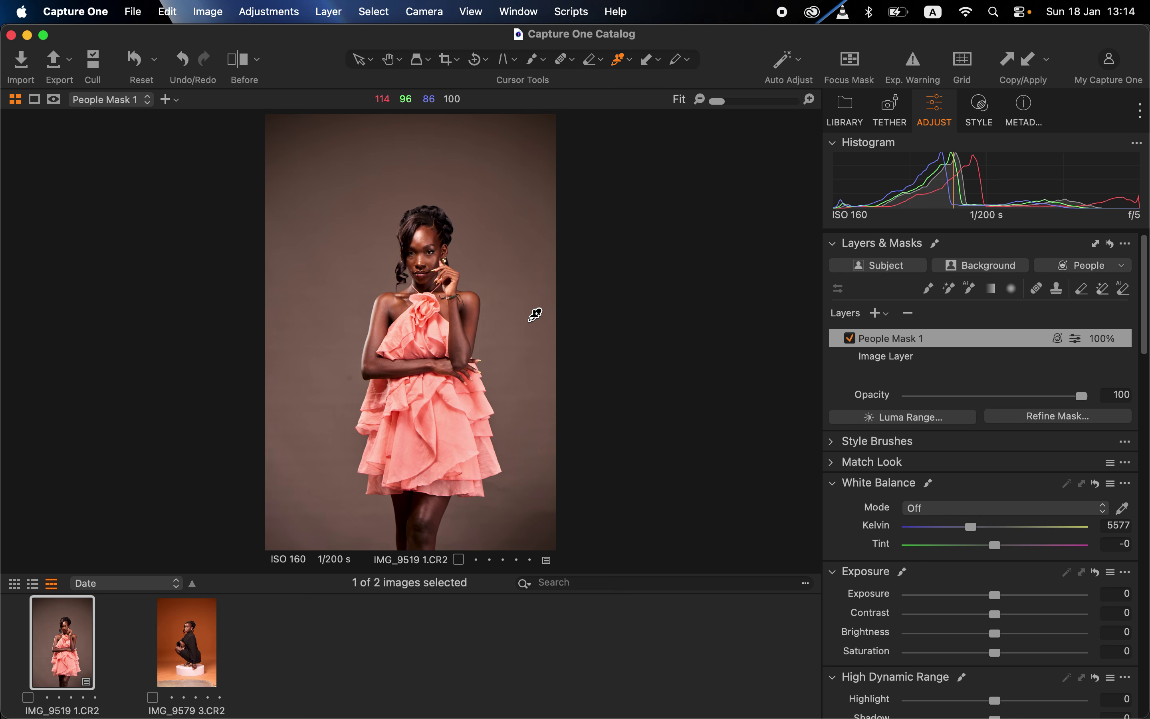
key("m")
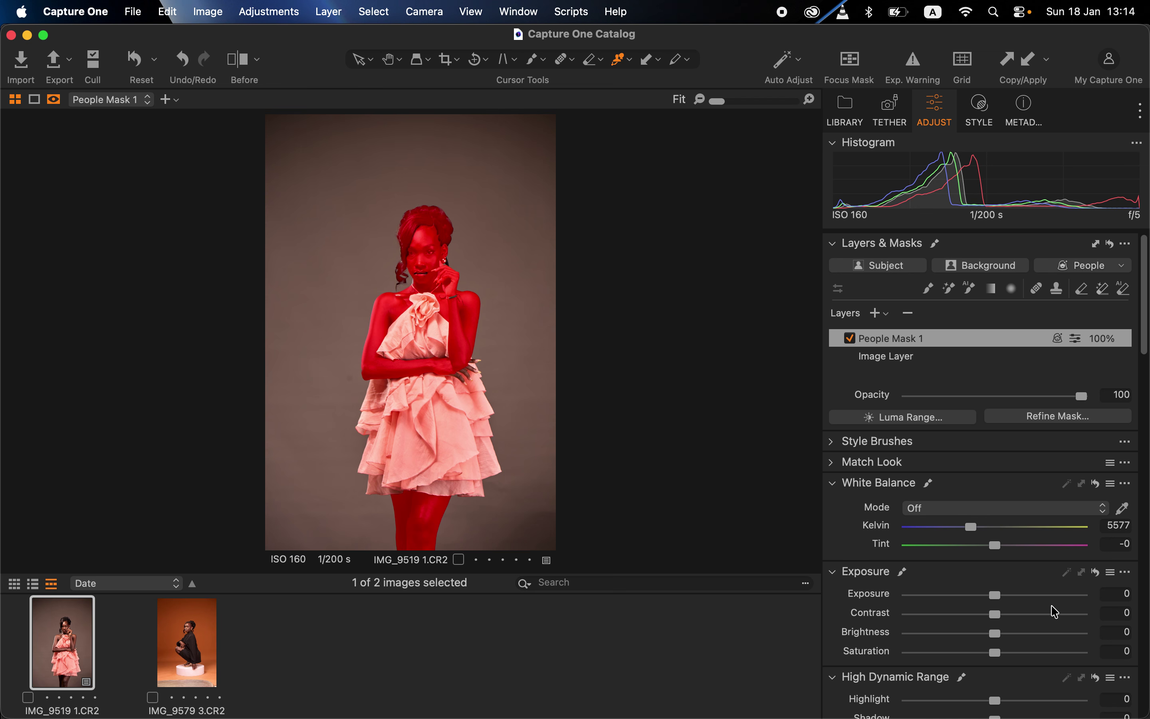
Step: Hide the mask overlay and sample the skin colour on the model's forehead for the Skin Tone colour range
scroll(1055, 611, "down", 5)
scroll(1055, 612, "down", 6)
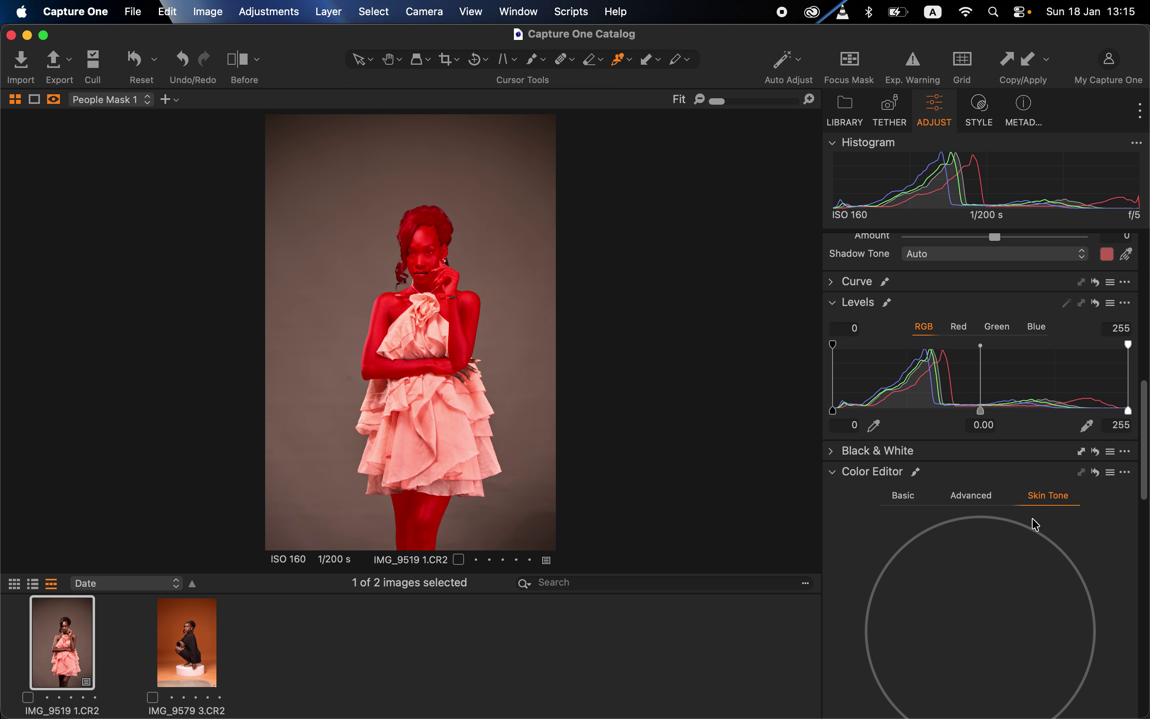
key("m")
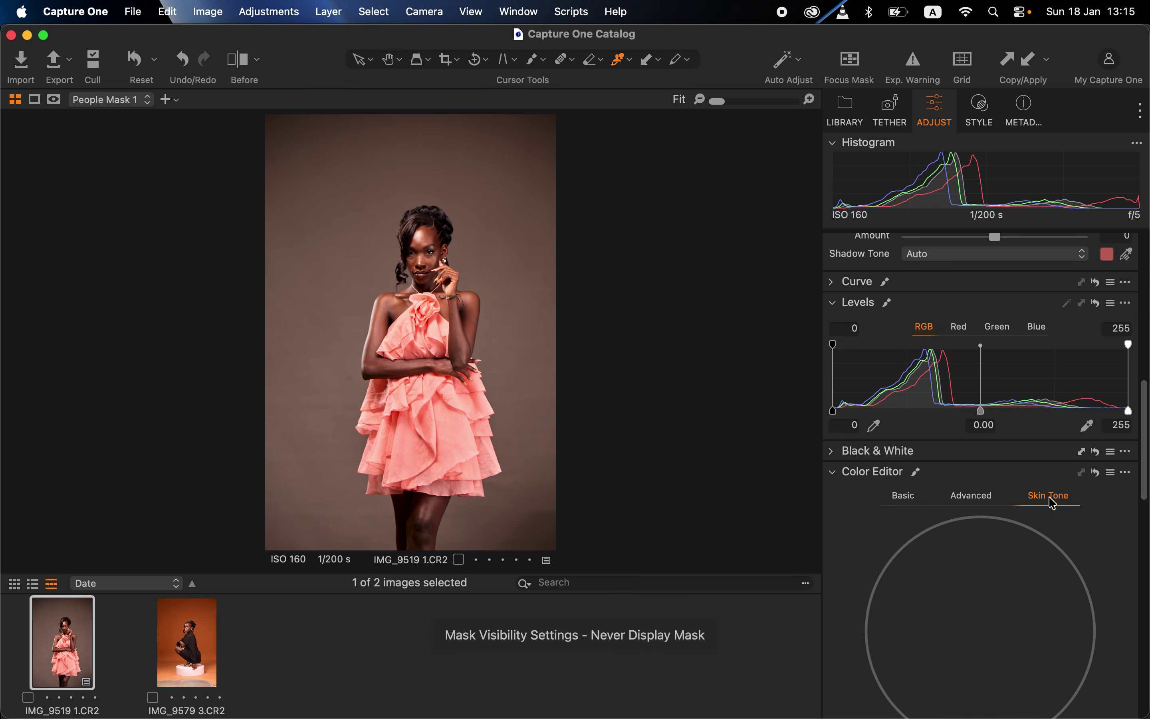
scroll(1049, 501, "down", 3)
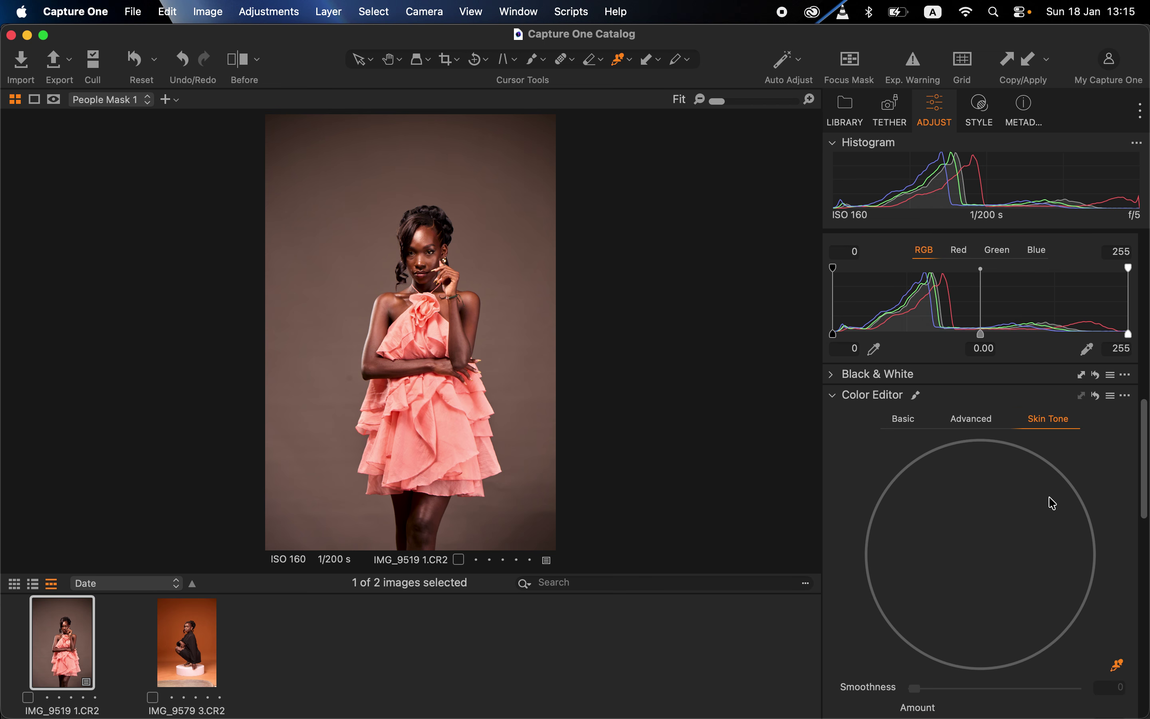
left_click(1119, 668)
left_click(1119, 667)
key("super+equal")
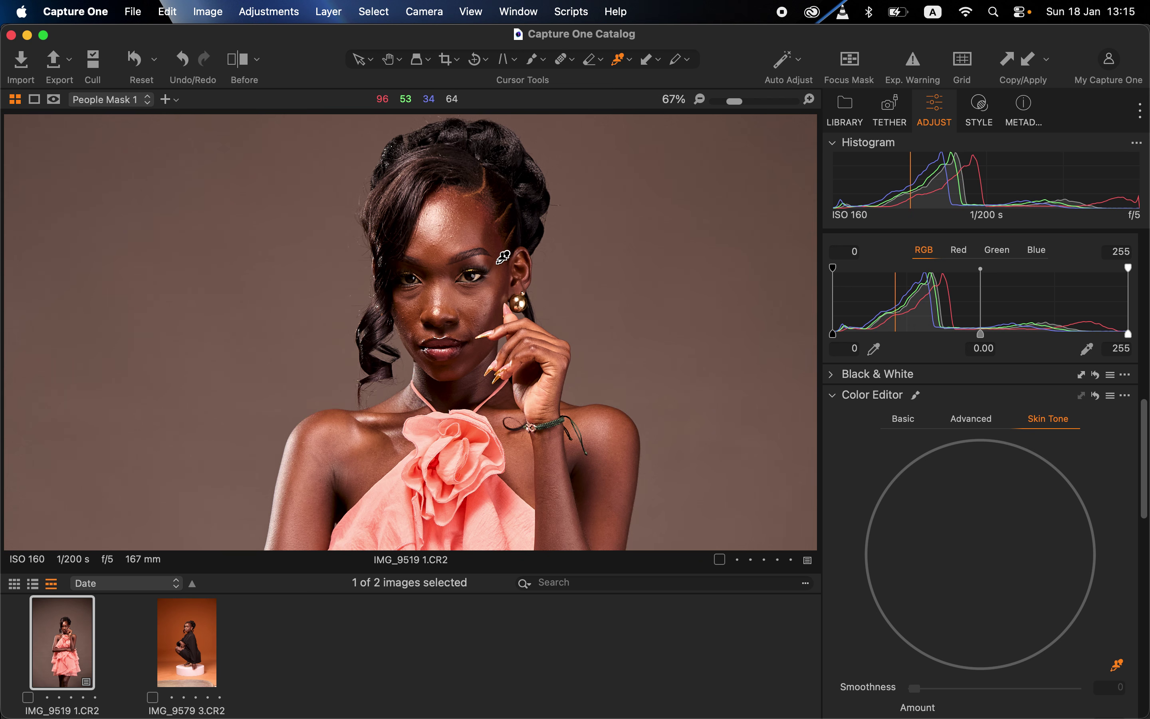
left_click(491, 235)
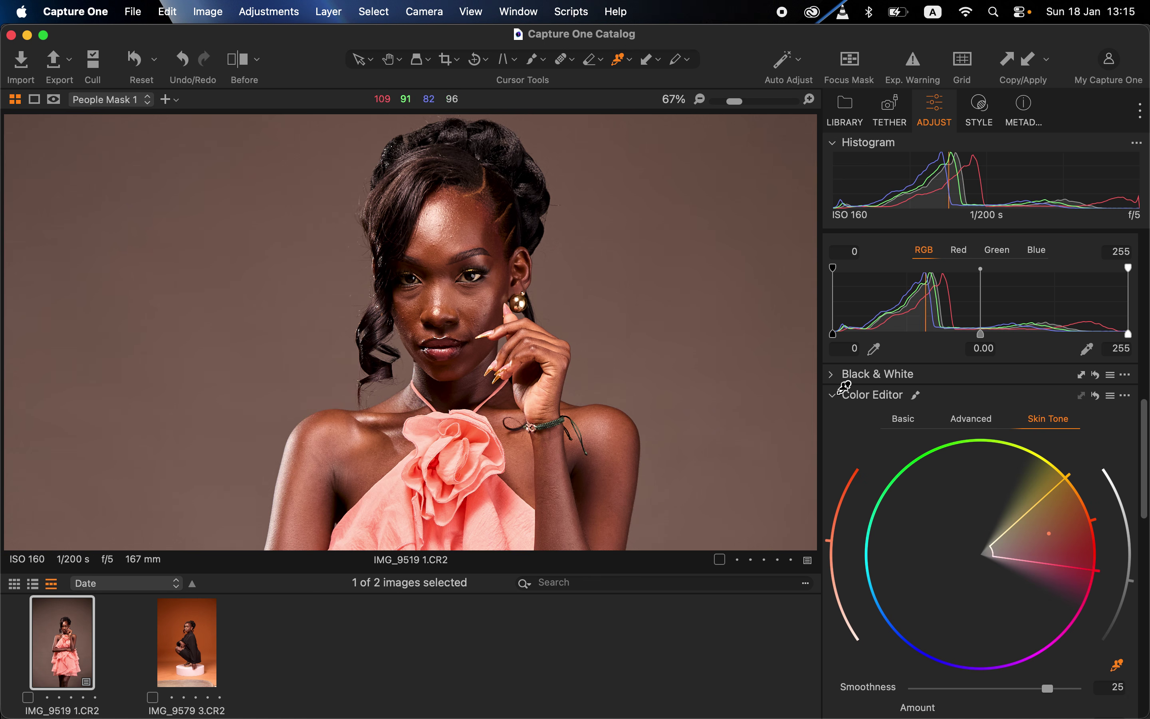
Step: Set the Skin Tone uniformity to 83.2 for hue and 76.6 for saturation
scroll(1044, 511, "down", 5)
scroll(1046, 514, "down", 6)
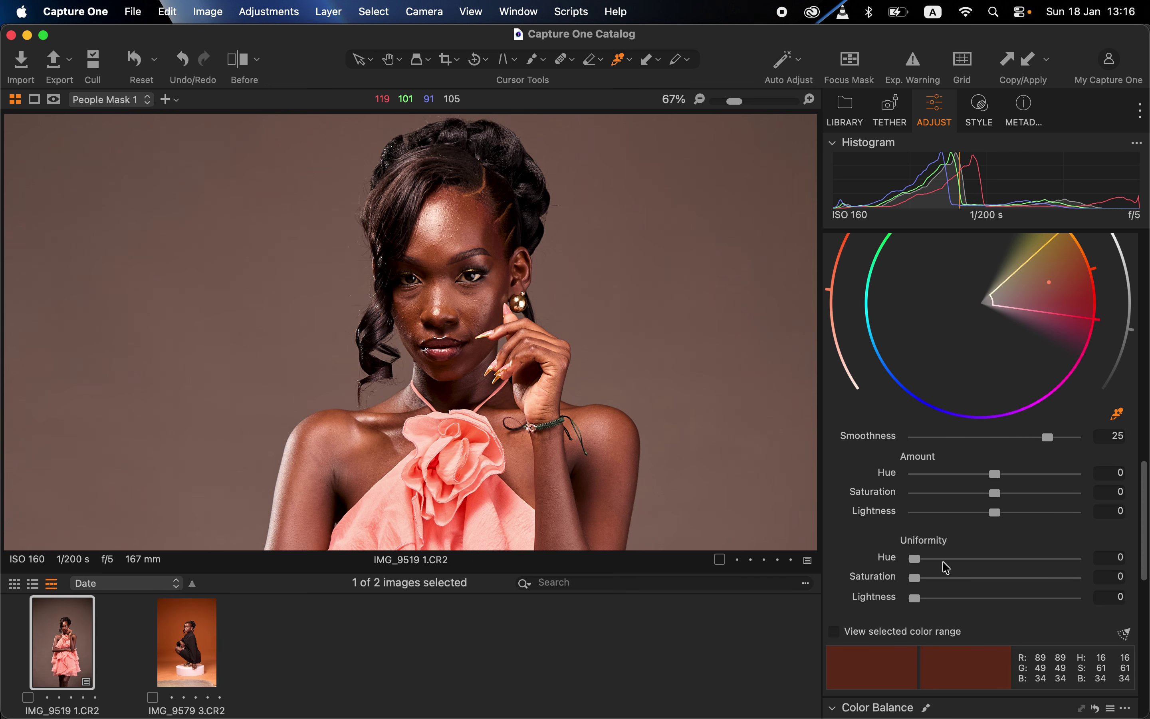
left_click_drag(921, 560, 1022, 576)
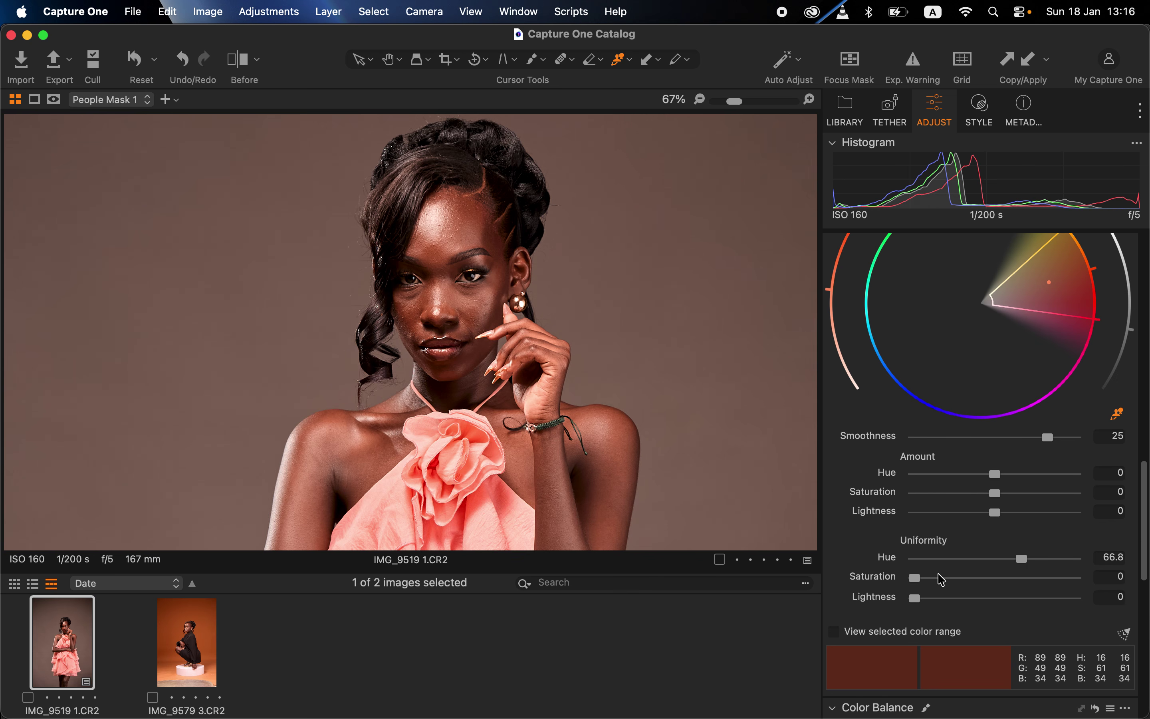
left_click(947, 583)
left_click_drag(947, 583, 1048, 565)
left_click(1026, 579)
Step: Try warmer and redder skin hue amounts, and settle on a hue amount of 0.3 and a saturation amount of -2.1
left_click_drag(998, 479, 1023, 482)
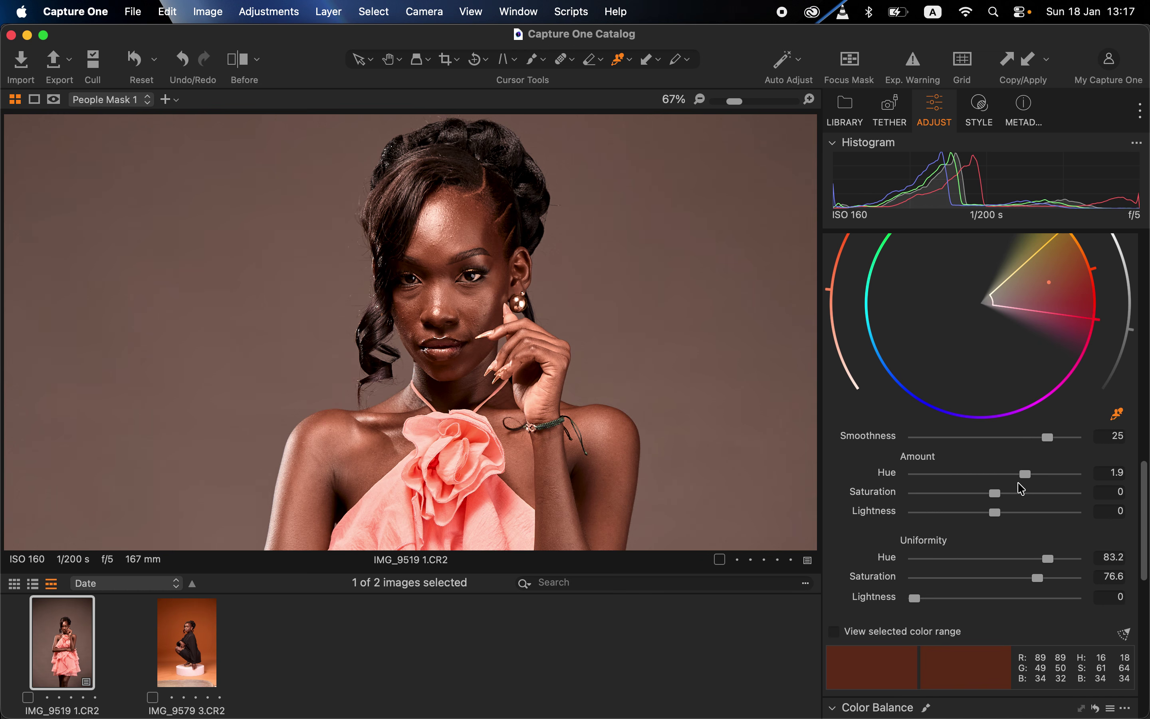
left_click(1020, 476)
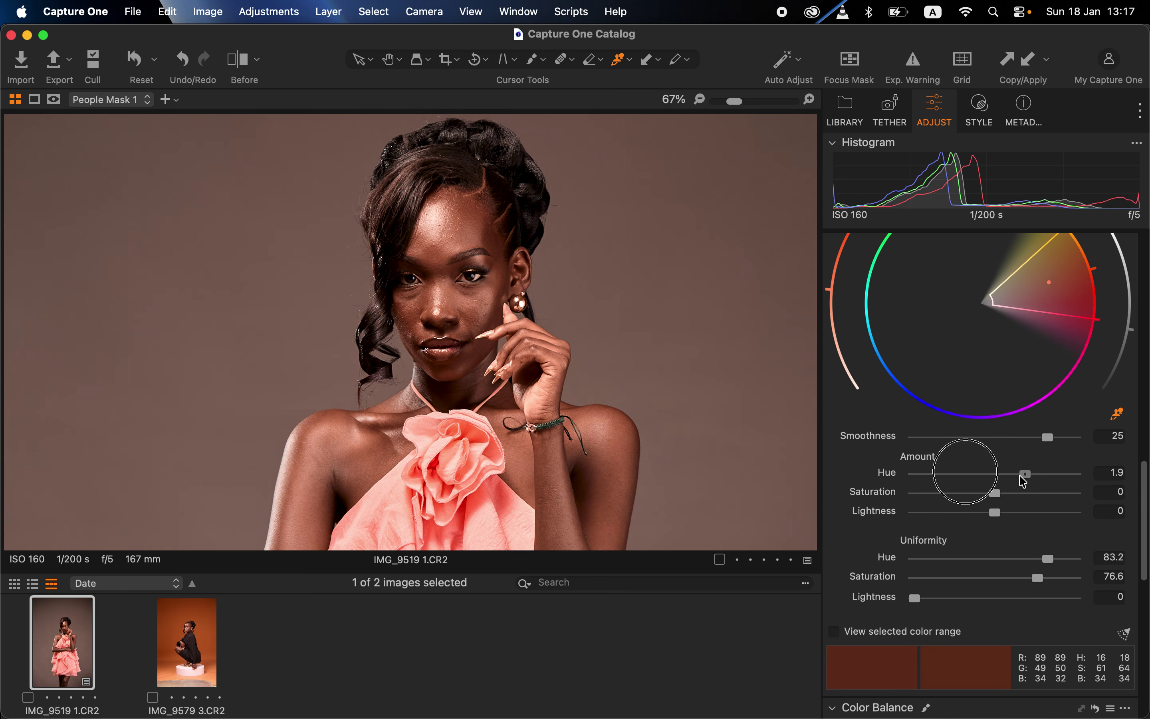
left_click_drag(1023, 482, 949, 477)
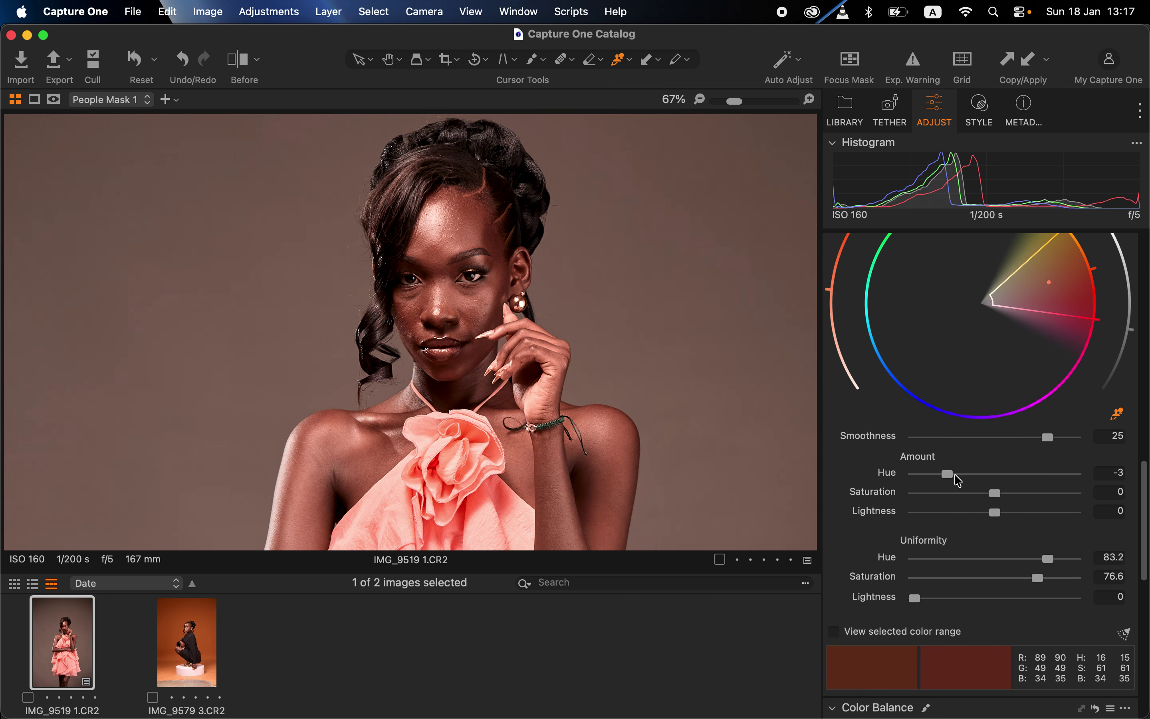
left_click(959, 480)
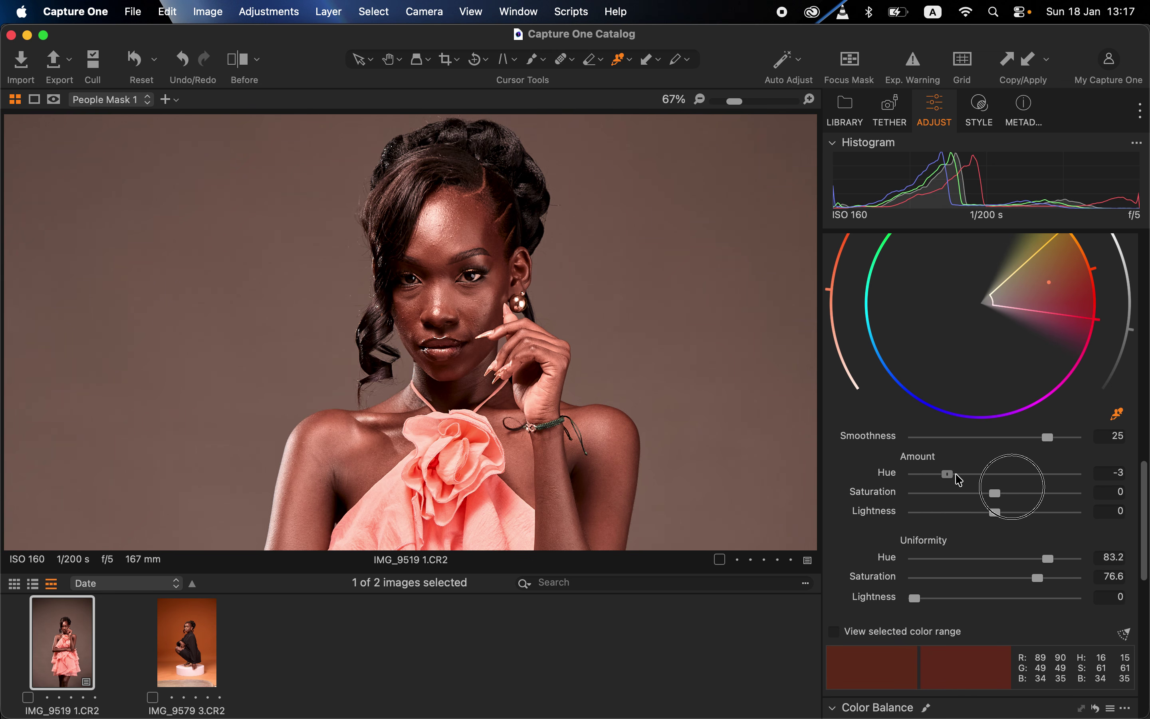
left_click_drag(959, 480, 991, 501)
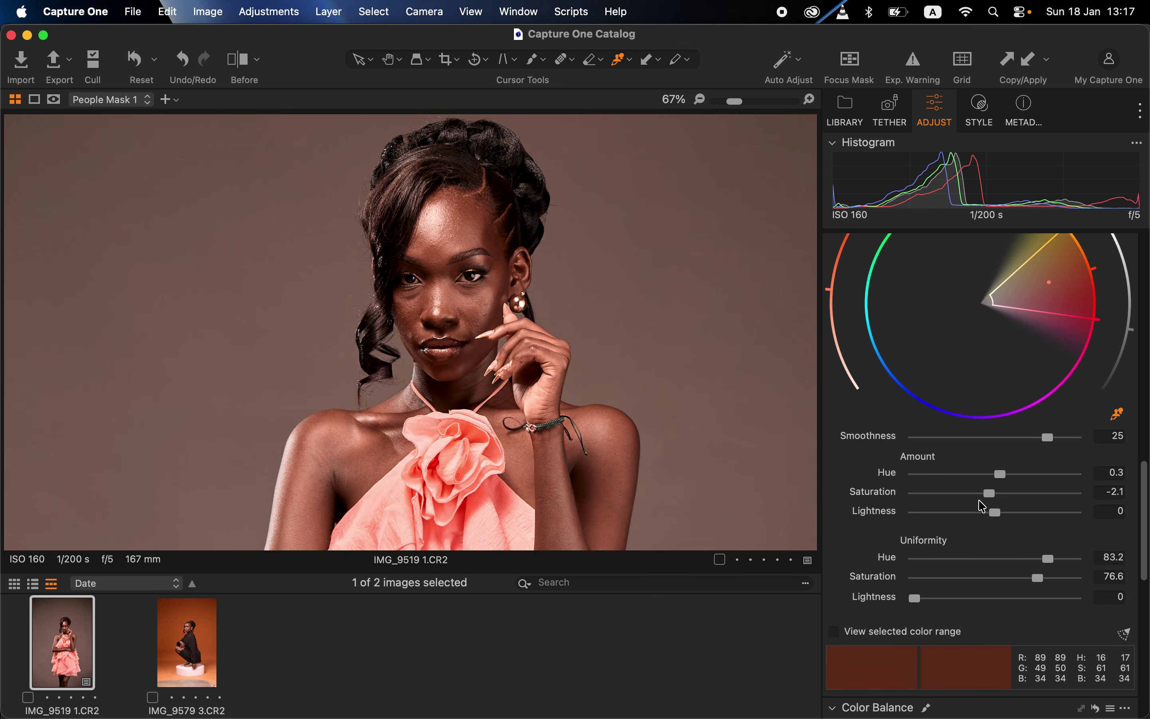
Step: Adjust the orange range in the Basic Color Editor to hue 0.9 and saturation -4.4
scroll(948, 474, "up", 5)
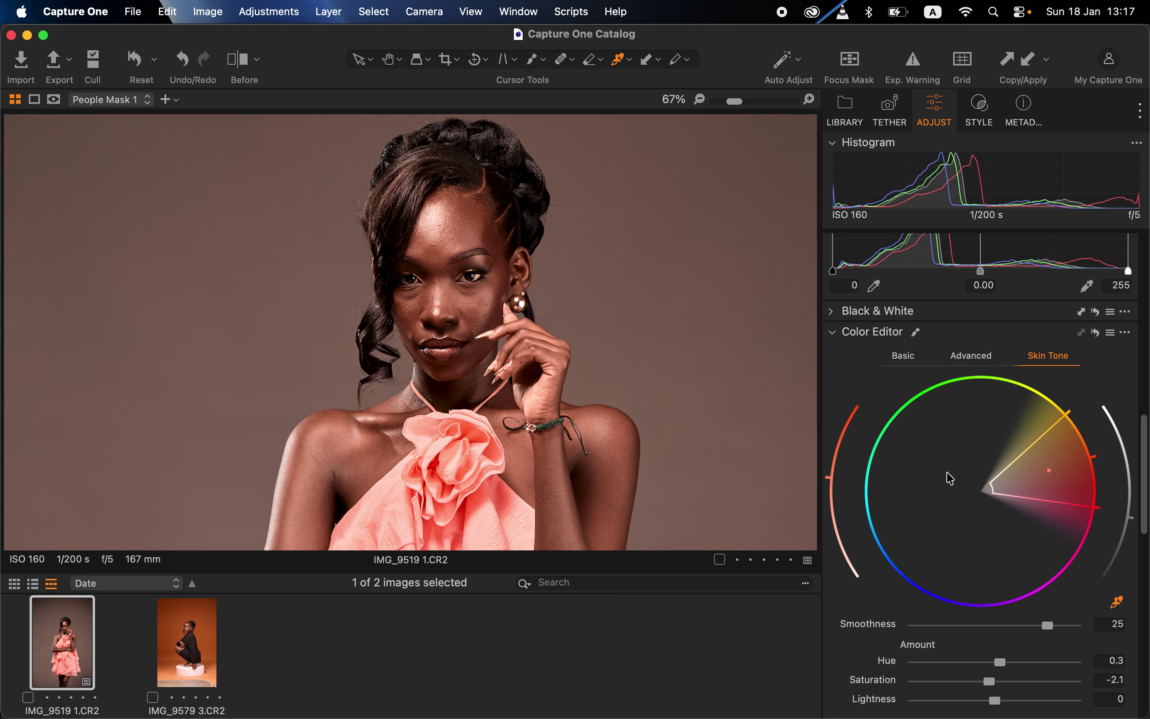
left_click(895, 353)
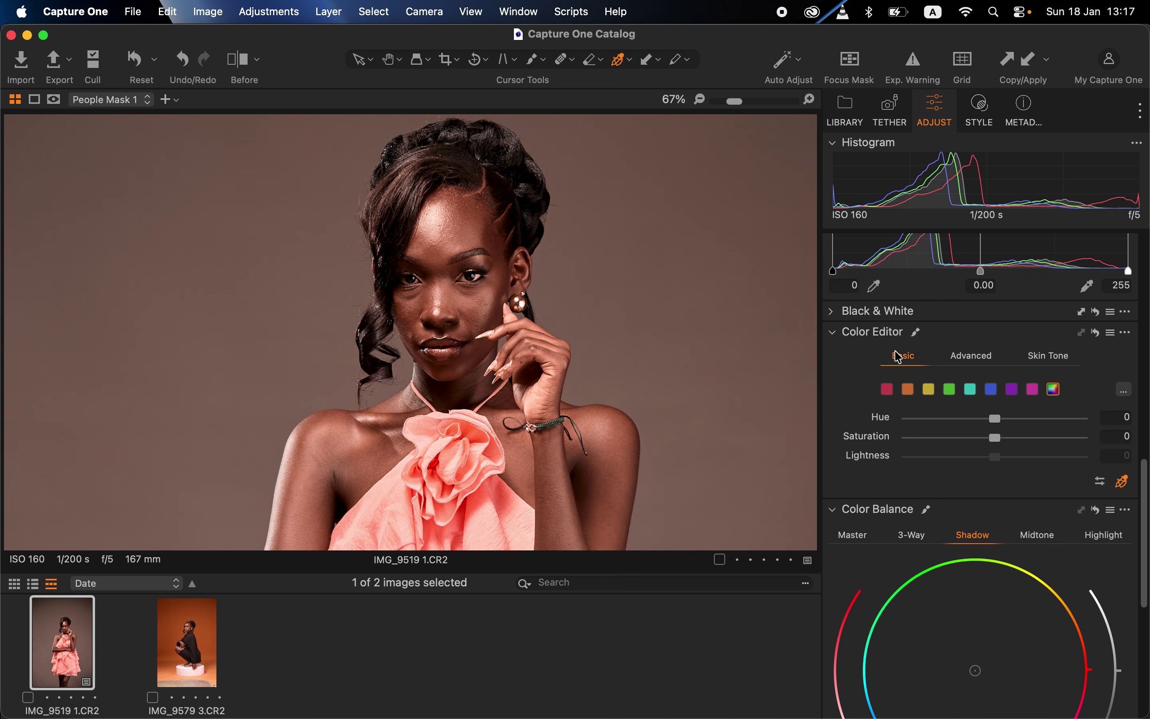
left_click(909, 391)
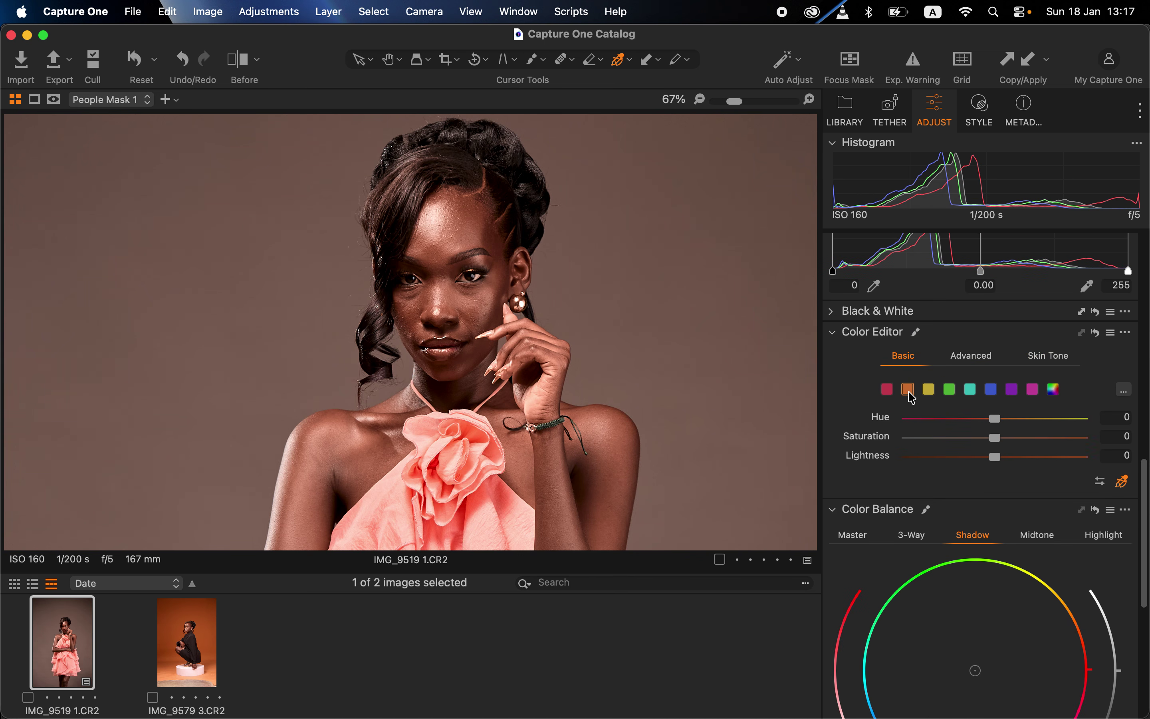
left_click(991, 442)
left_click_drag(988, 442, 1001, 422)
Step: Set the orange range's saturation to 4.6 and lightness to -0.3
key("super+0")
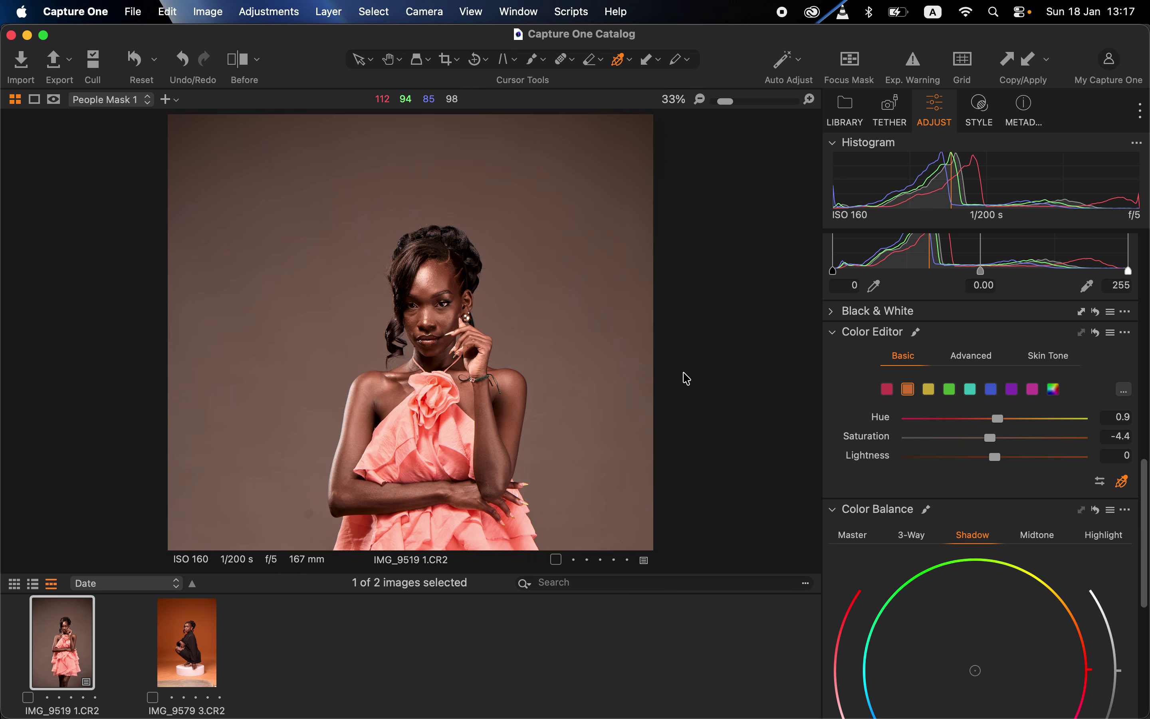
key("super+plus")
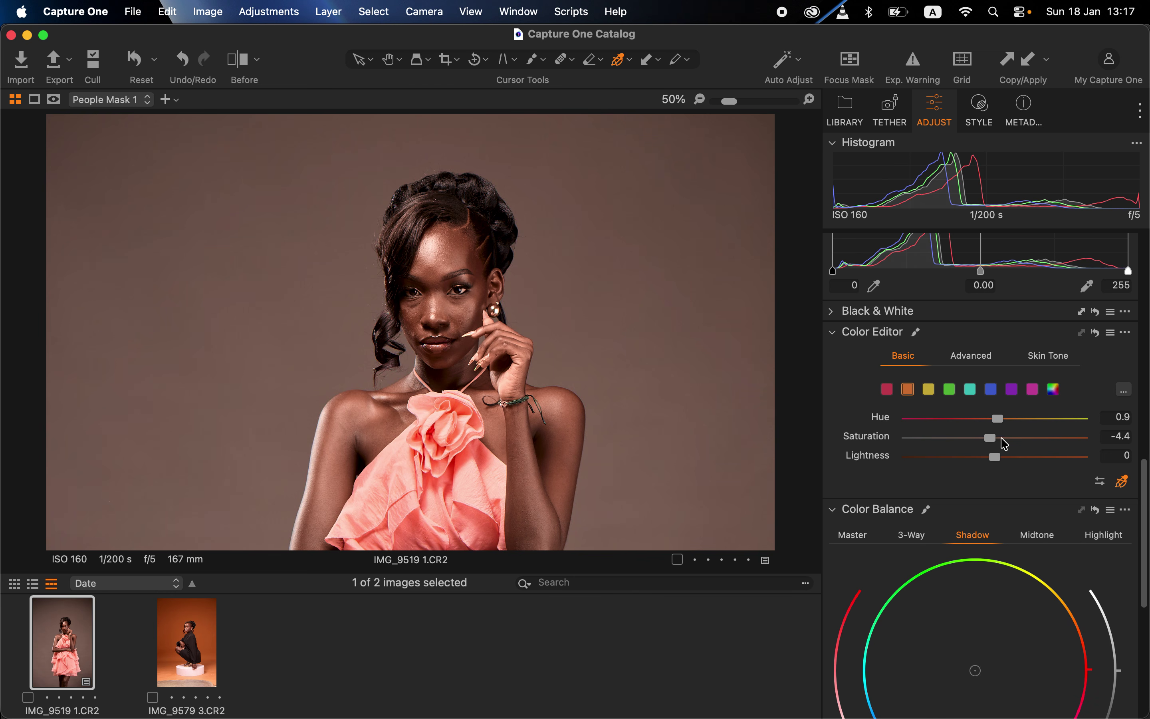
mouse_move(1003, 440)
left_mouse_down()
mouse_move(1015, 445)
mouse_move(994, 457)
left_mouse_up()
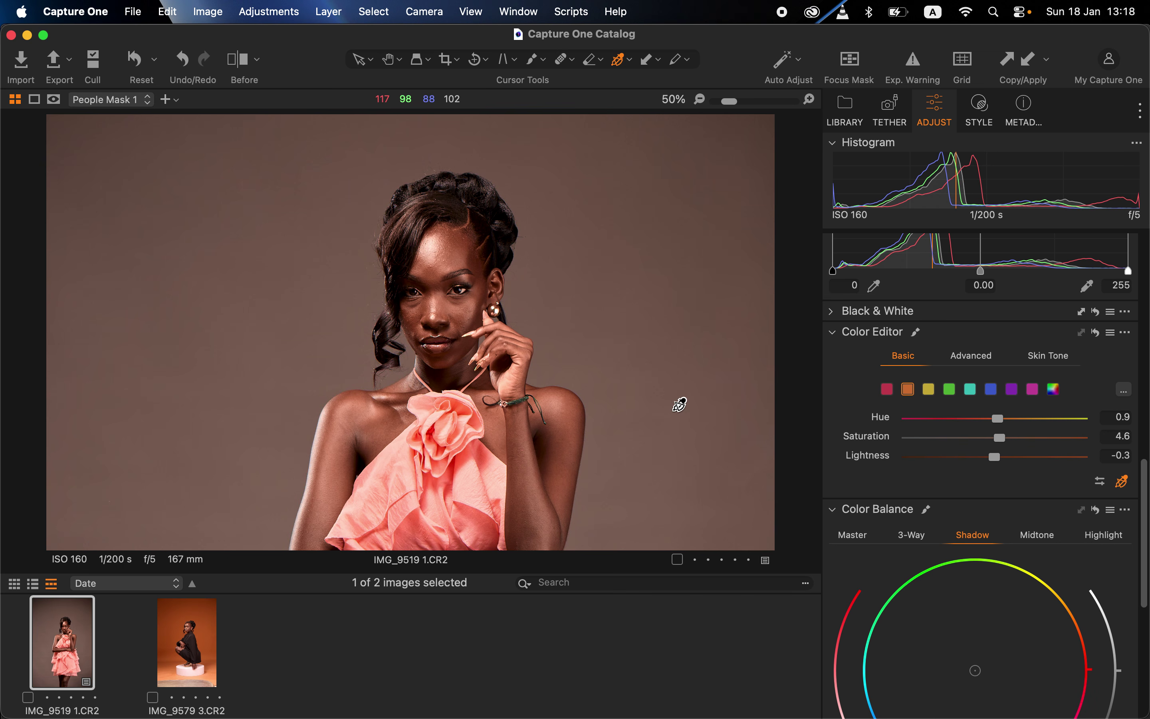
Step: Brush the uncovered fingers of the folded hand into People Mask 1 with the mask overlay shown
key("super+0")
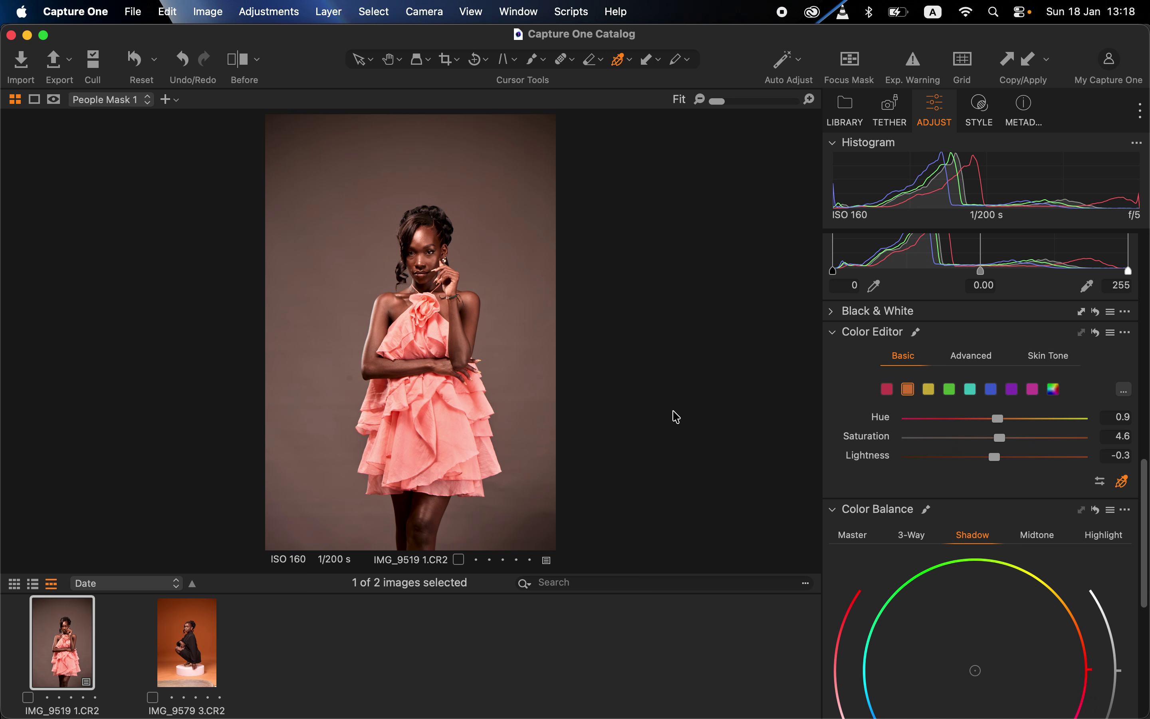
scroll(1075, 408, "up", 10)
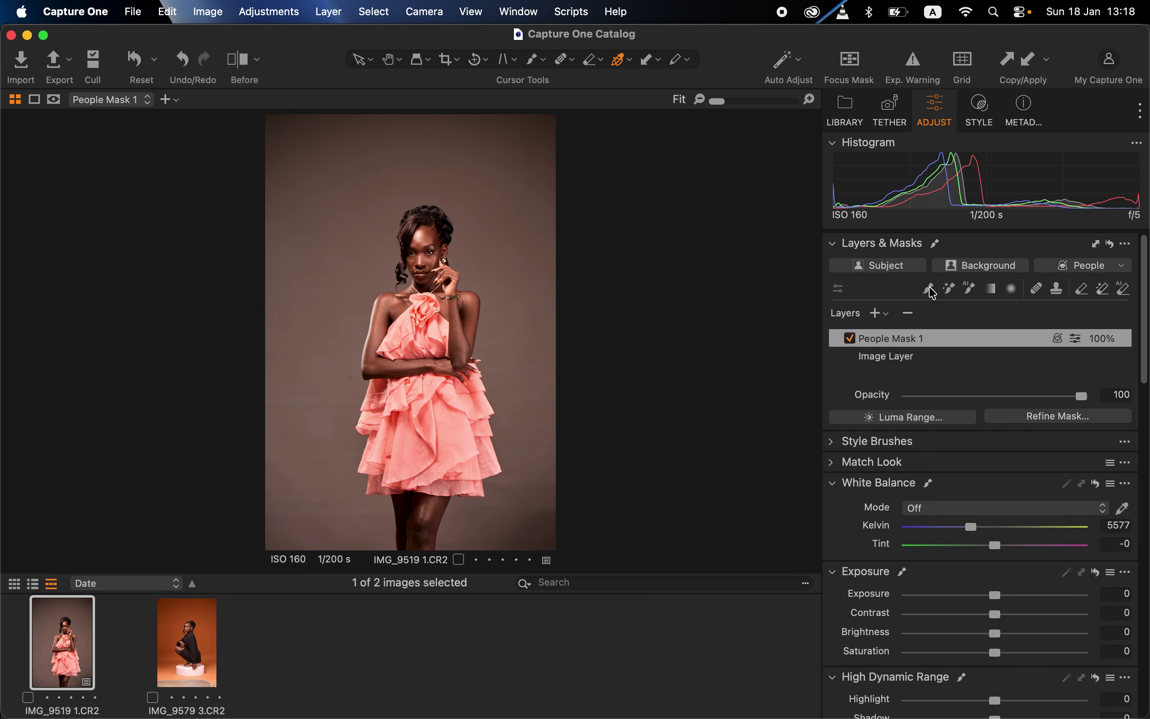
left_click(932, 292)
key("m")
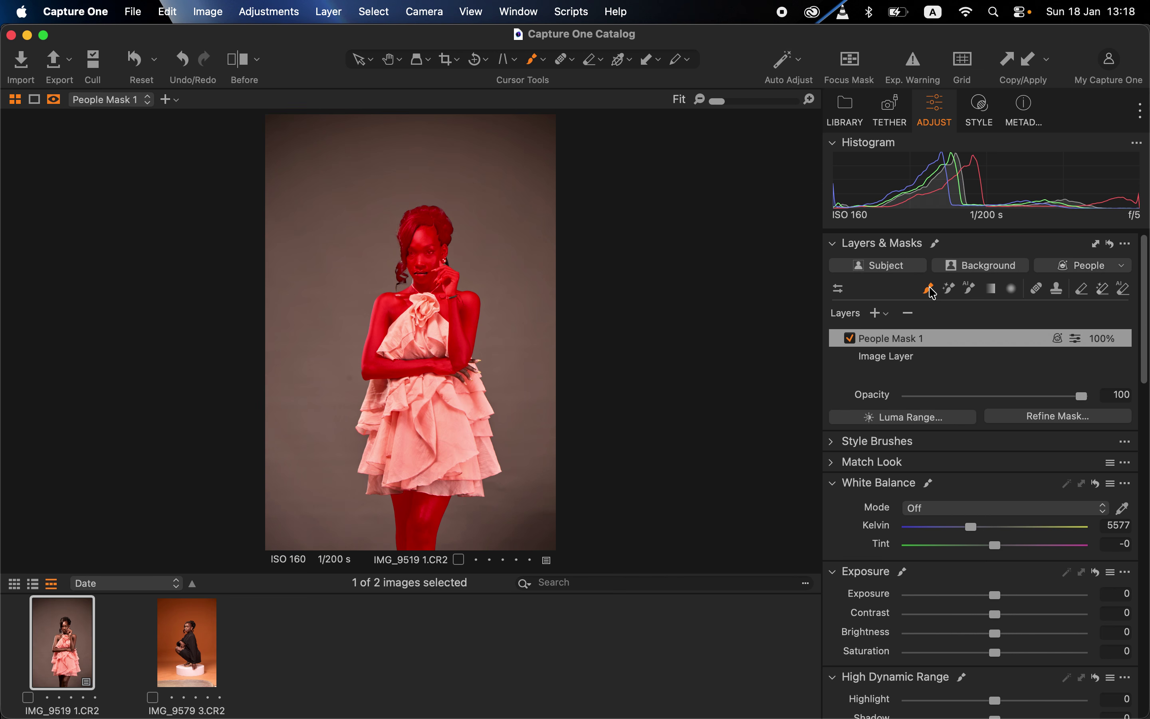
key("super+equal")
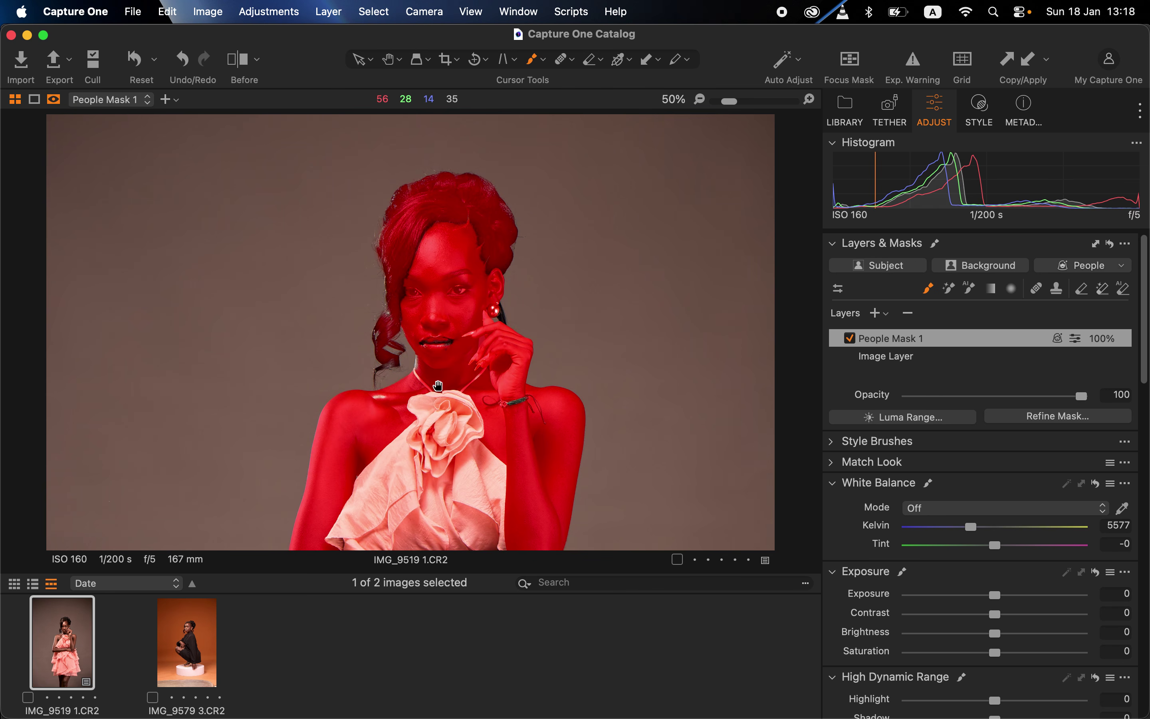
left_click_drag(438, 385, 410, 190)
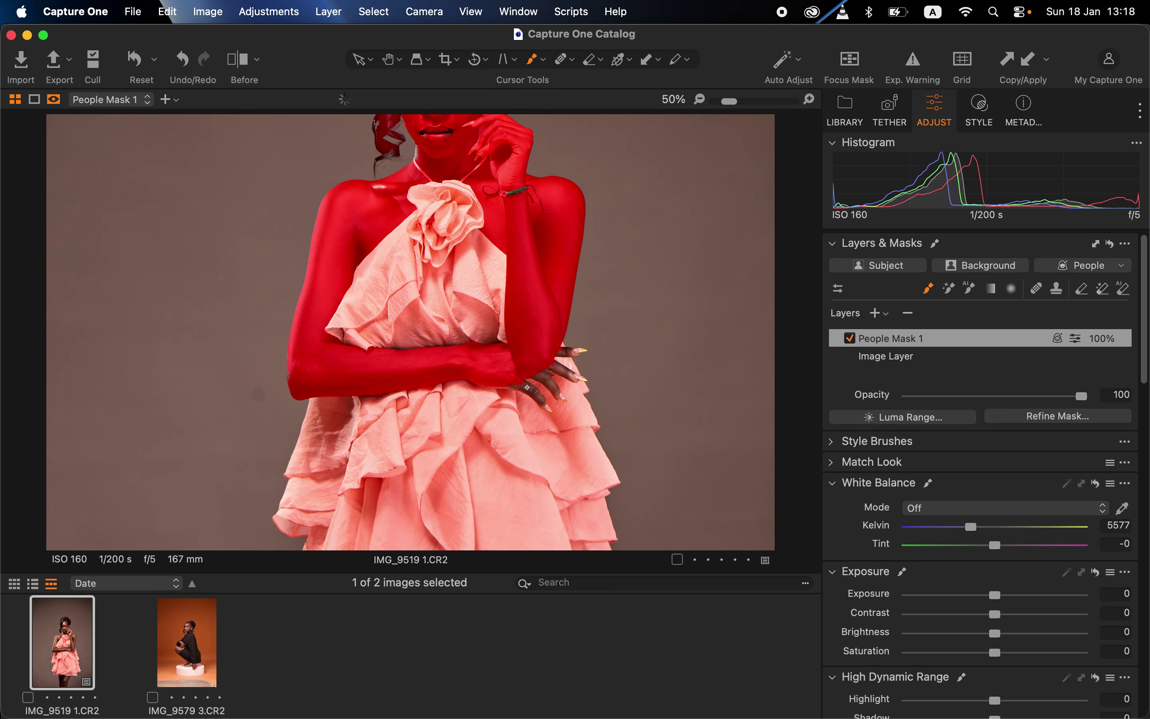
mouse_move(528, 387)
left_mouse_down()
mouse_move(516, 387)
mouse_move(540, 406)
mouse_move(513, 377)
mouse_move(542, 377)
mouse_move(547, 397)
mouse_move(544, 371)
mouse_move(559, 383)
mouse_move(557, 342)
left_mouse_up()
left_click_drag(458, 210, 449, 324)
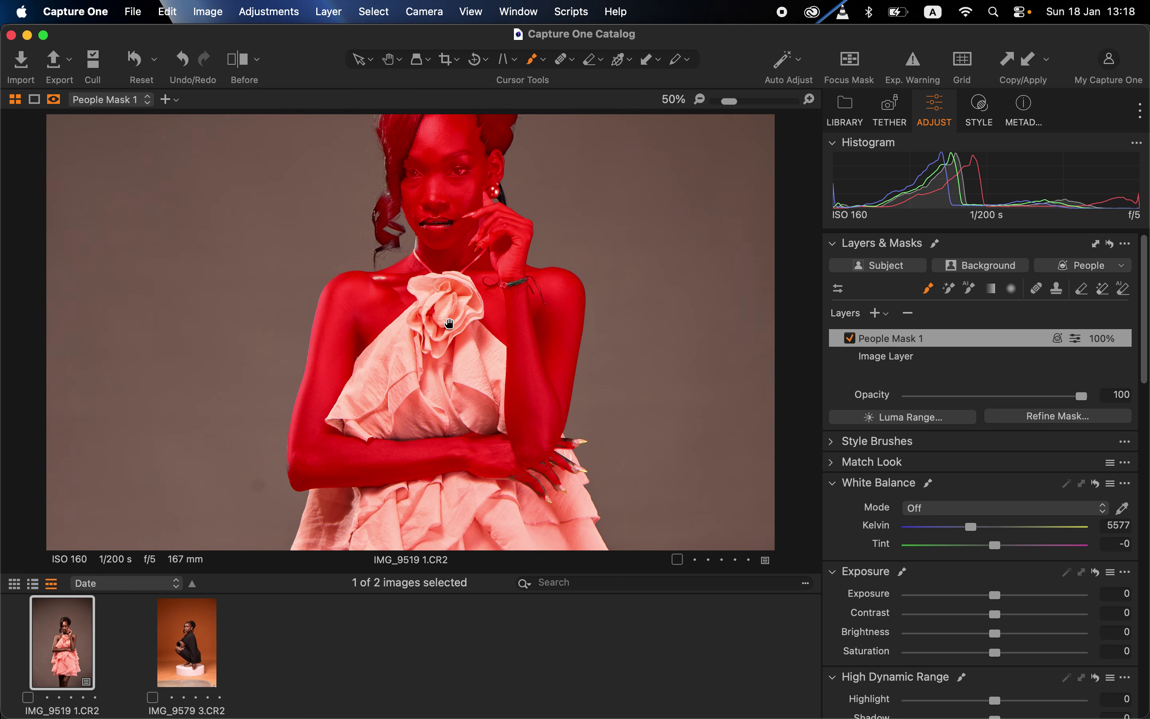
Step: Erase the lips from People Mask 1 and hide the mask overlay
left_click(1083, 292)
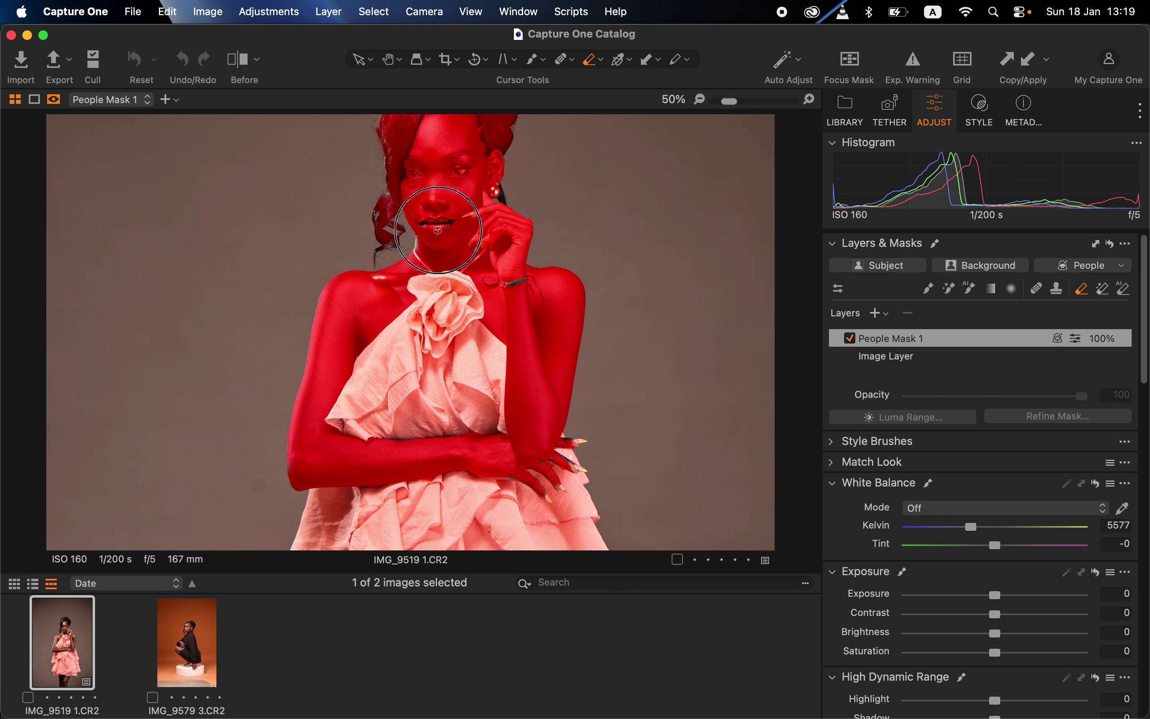
left_click(447, 230)
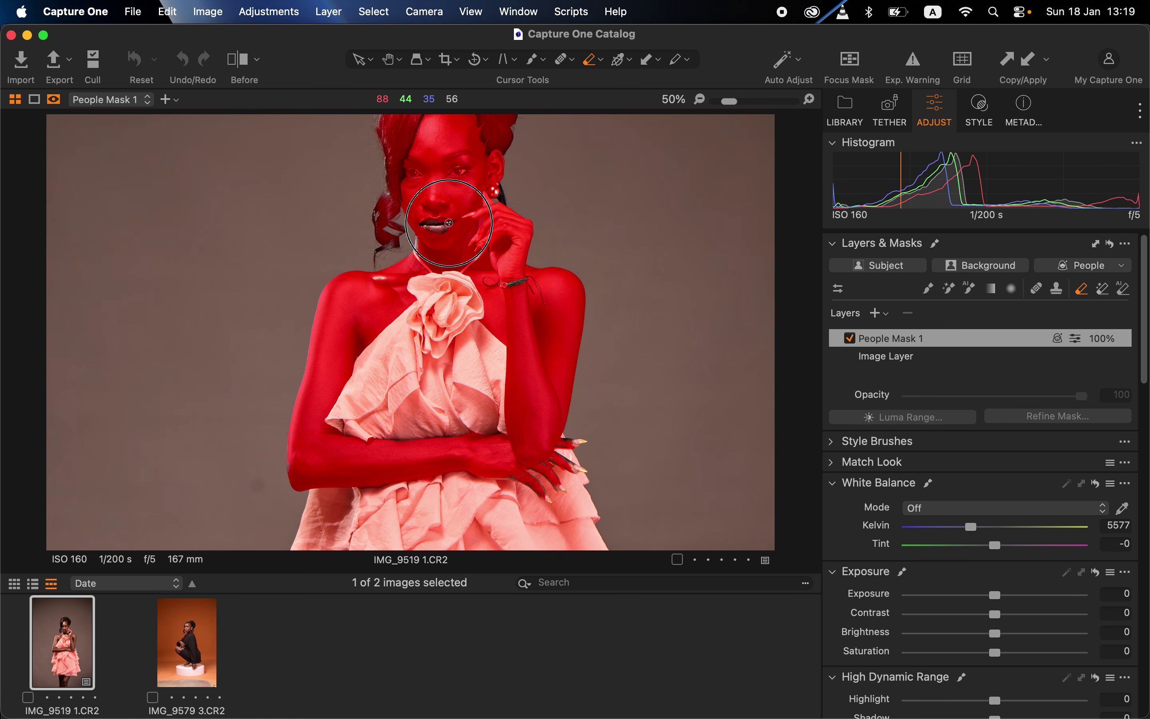
left_click(449, 223)
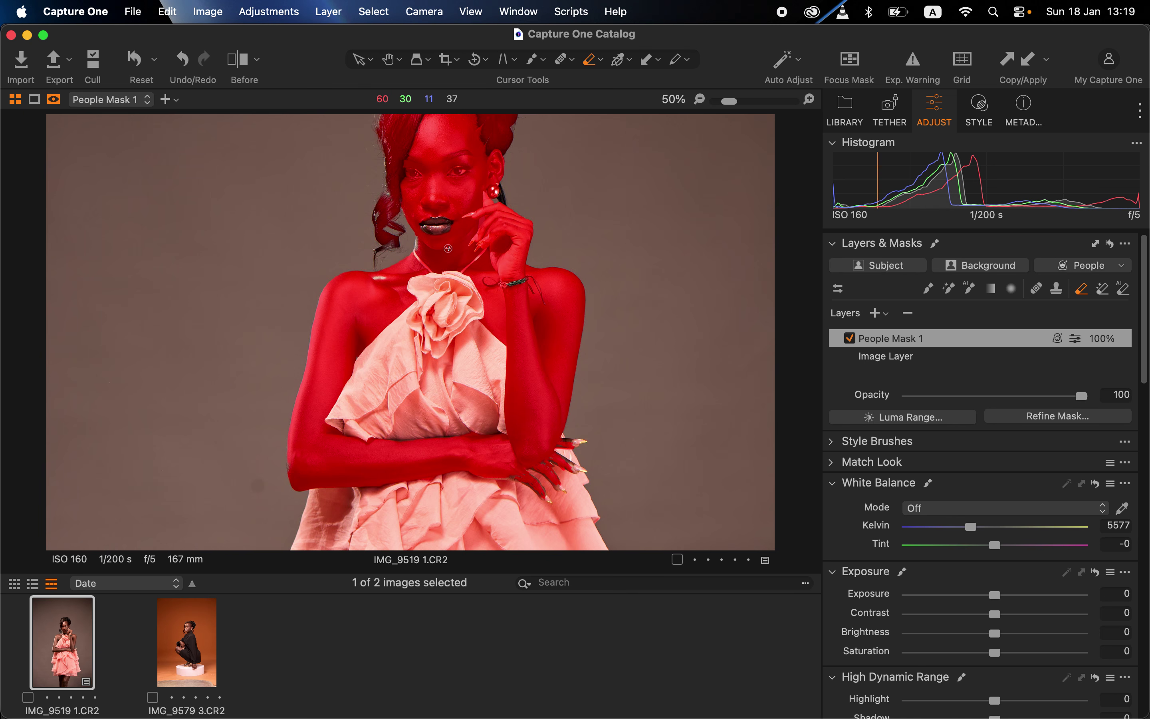
key("m")
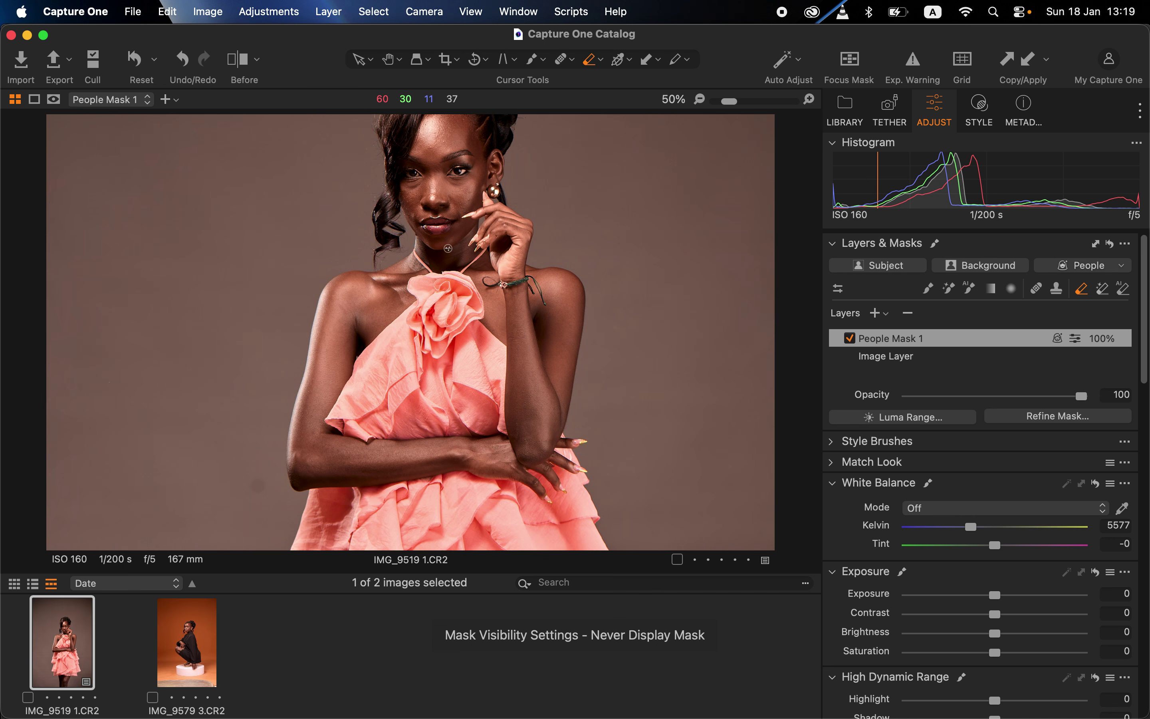
Step: Add an AI background mask layer, check its coverage, and cool its white balance to 4666 Kelvin
key("super+minus")
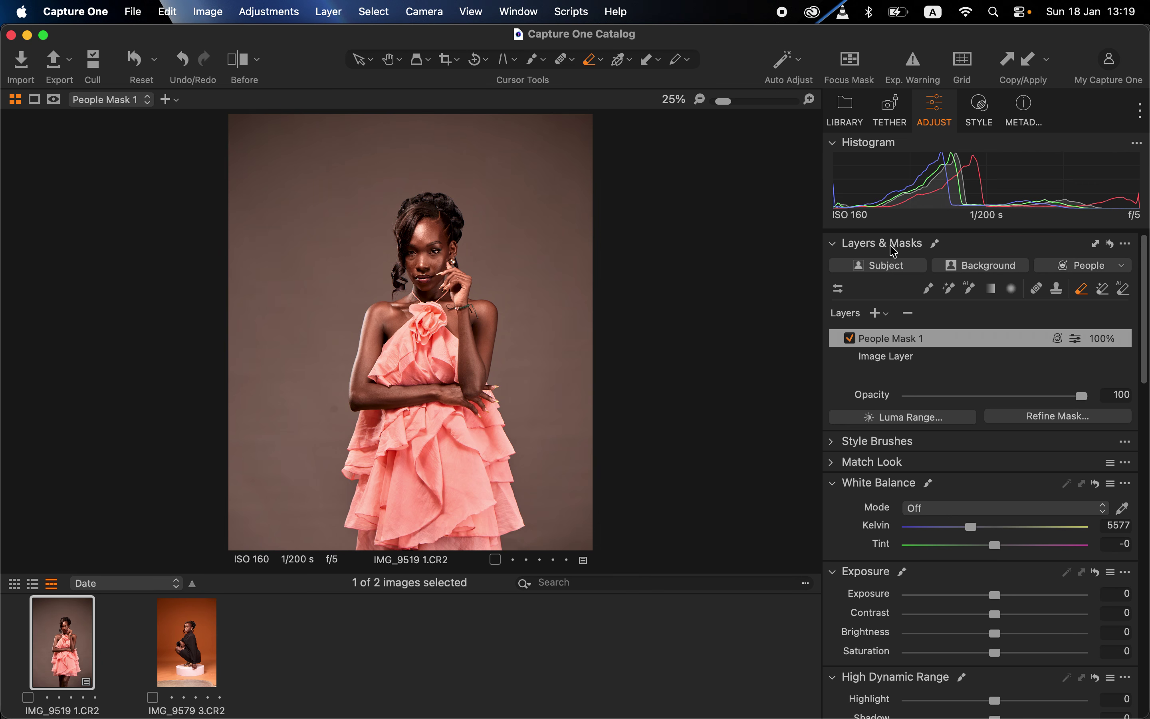
left_click(984, 266)
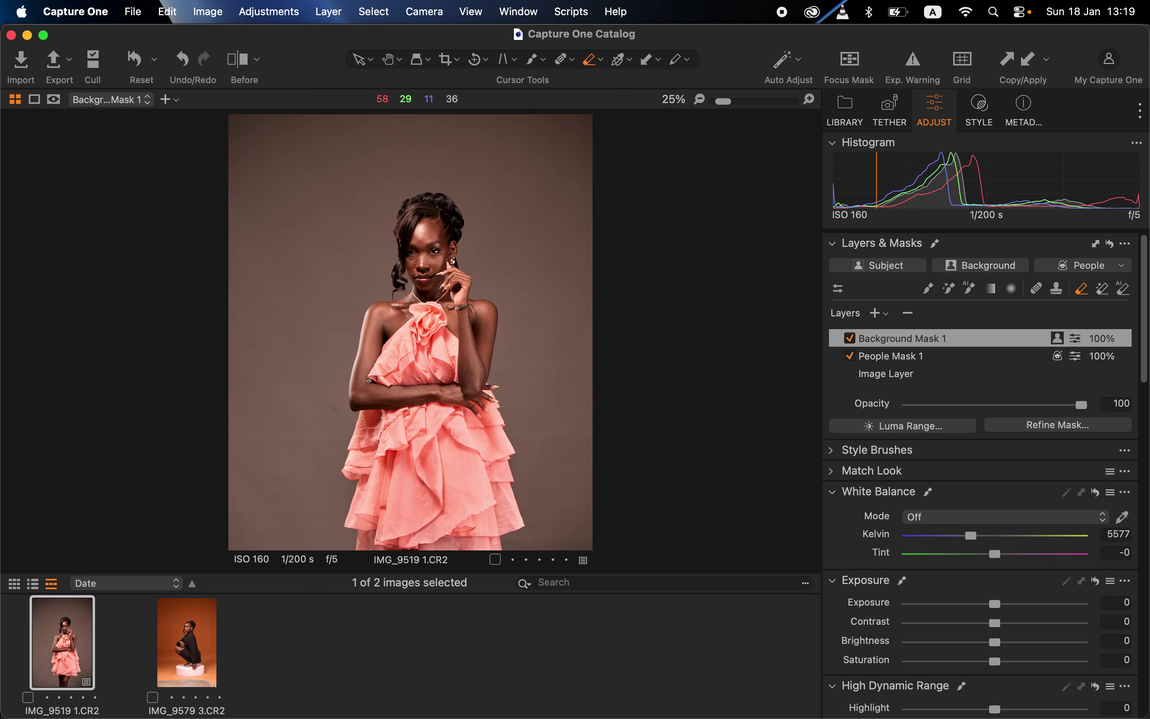
key("m")
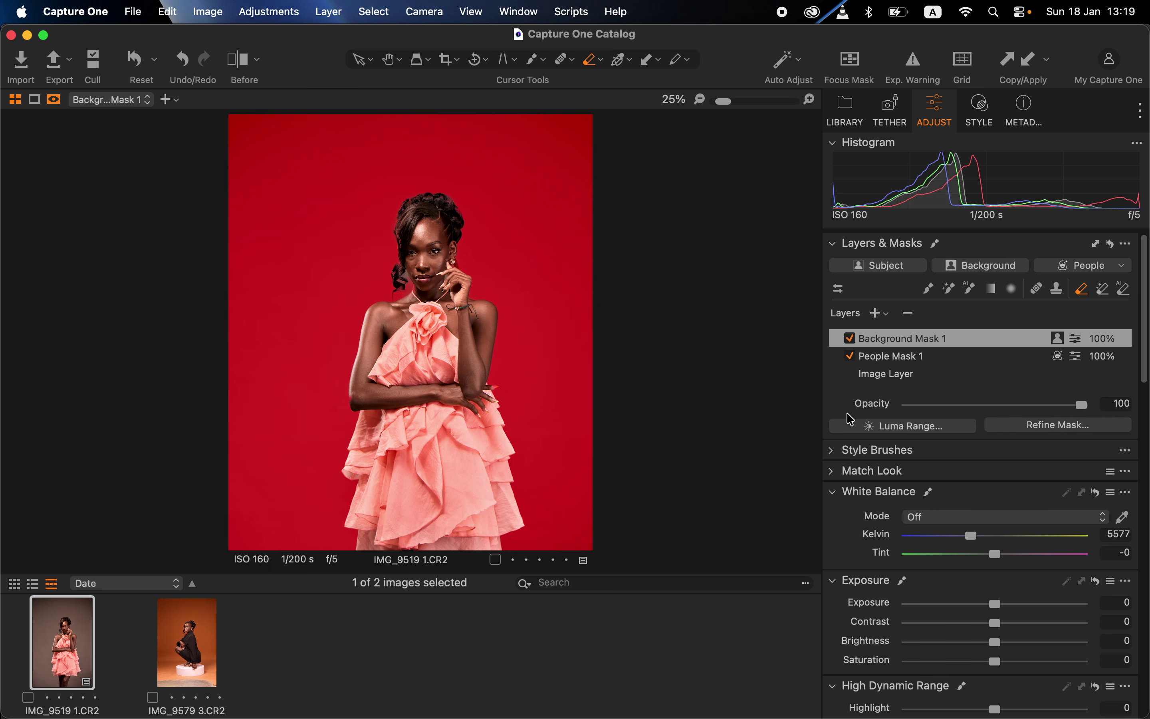
key("m")
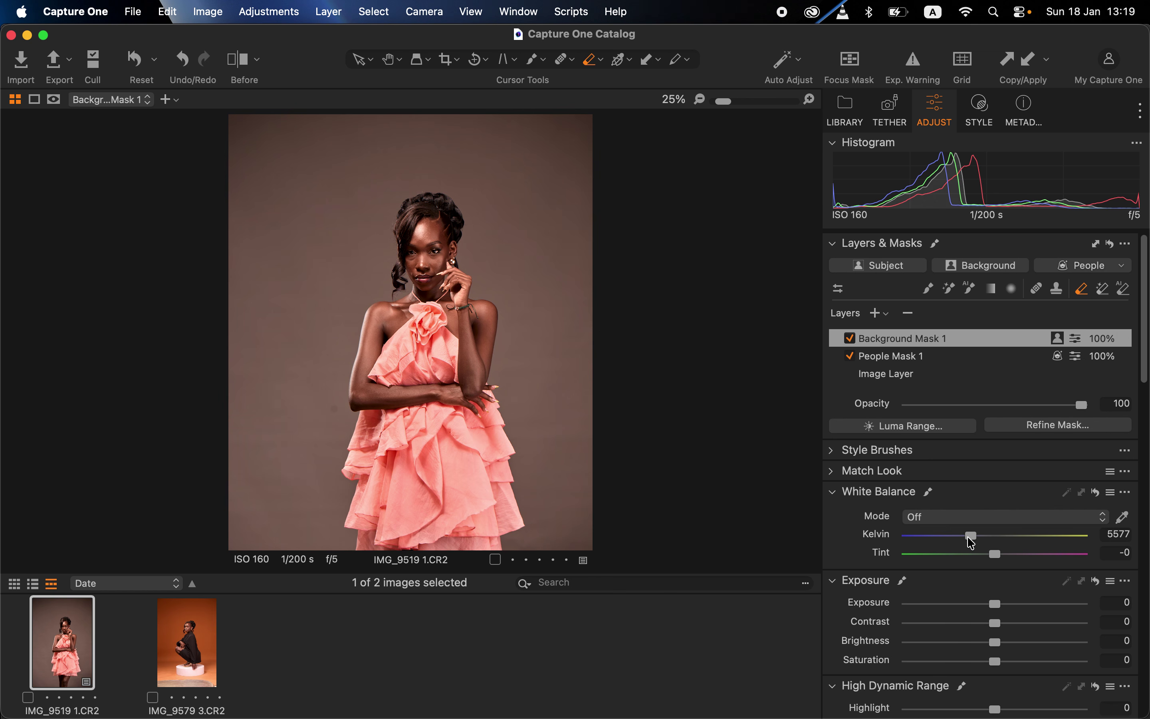
left_click_drag(970, 539, 962, 536)
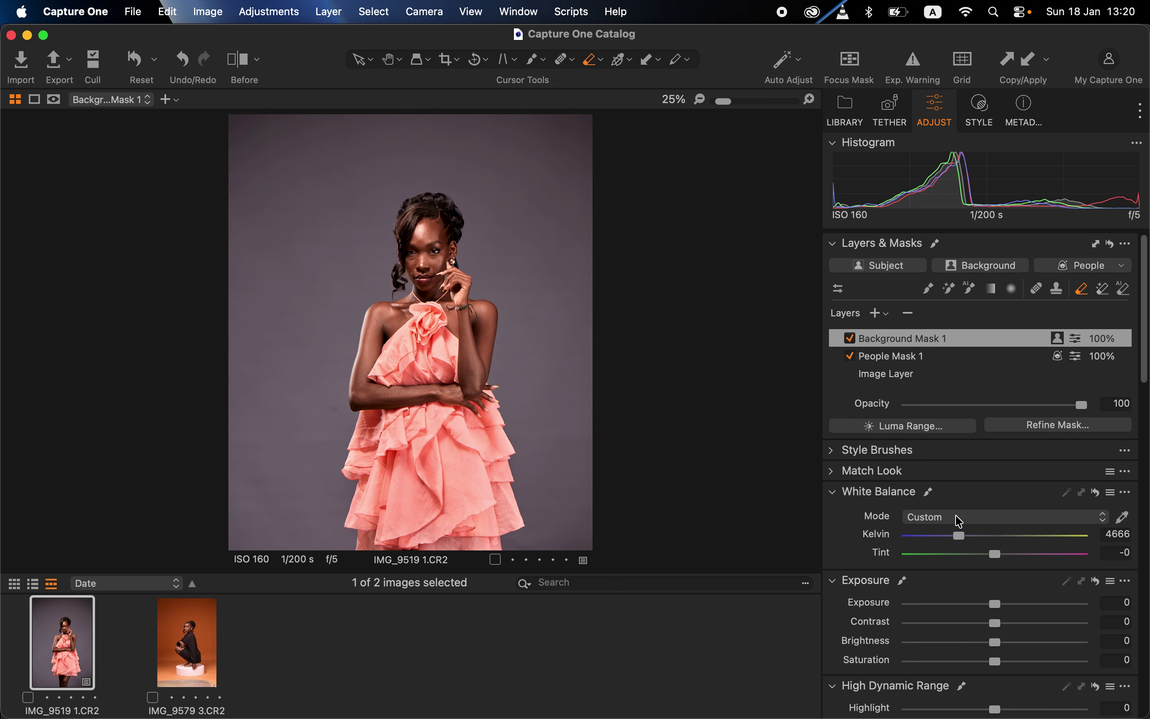
Step: Copy the adjustments from IMG_9519 1.CR2 to IMG_9579 3.CR2 and disable Background Mask 1 on the second image
left_click(267, 12)
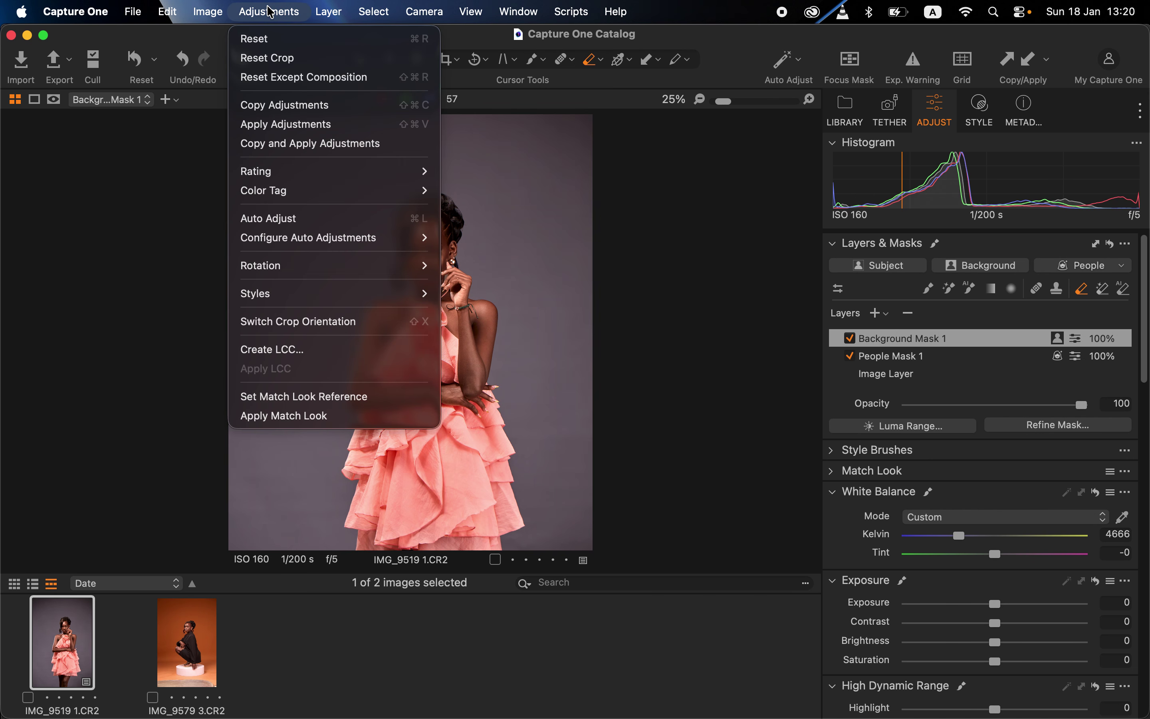
left_click(272, 105)
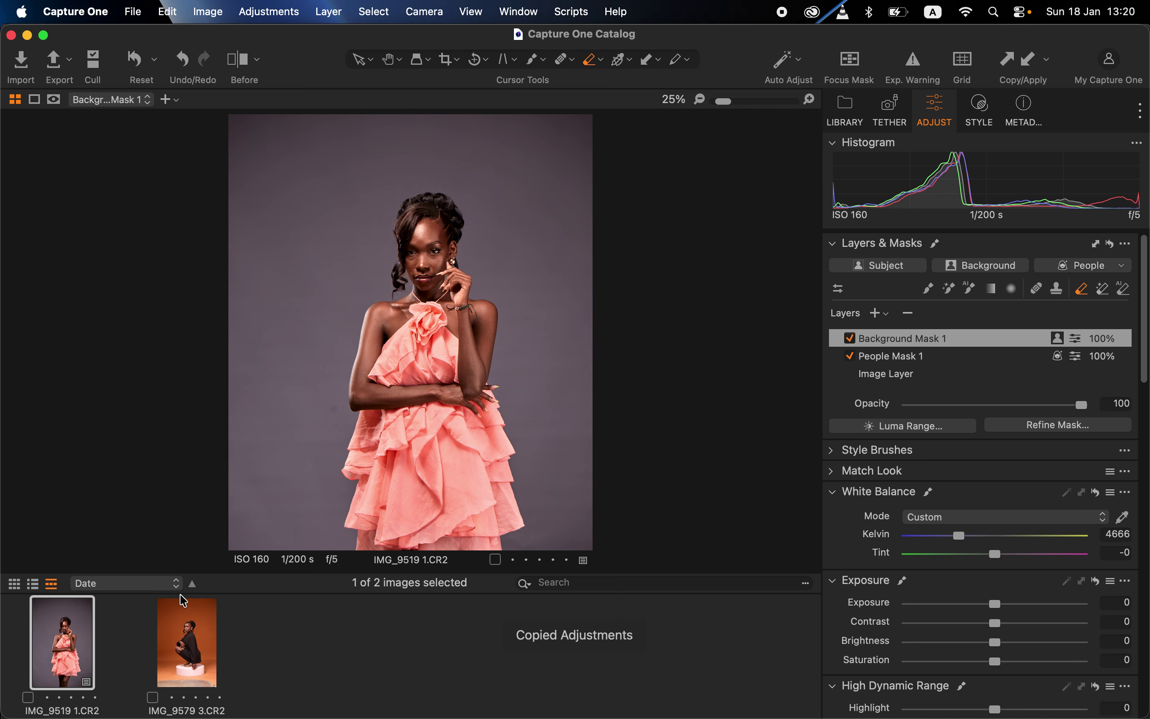
left_click(184, 635)
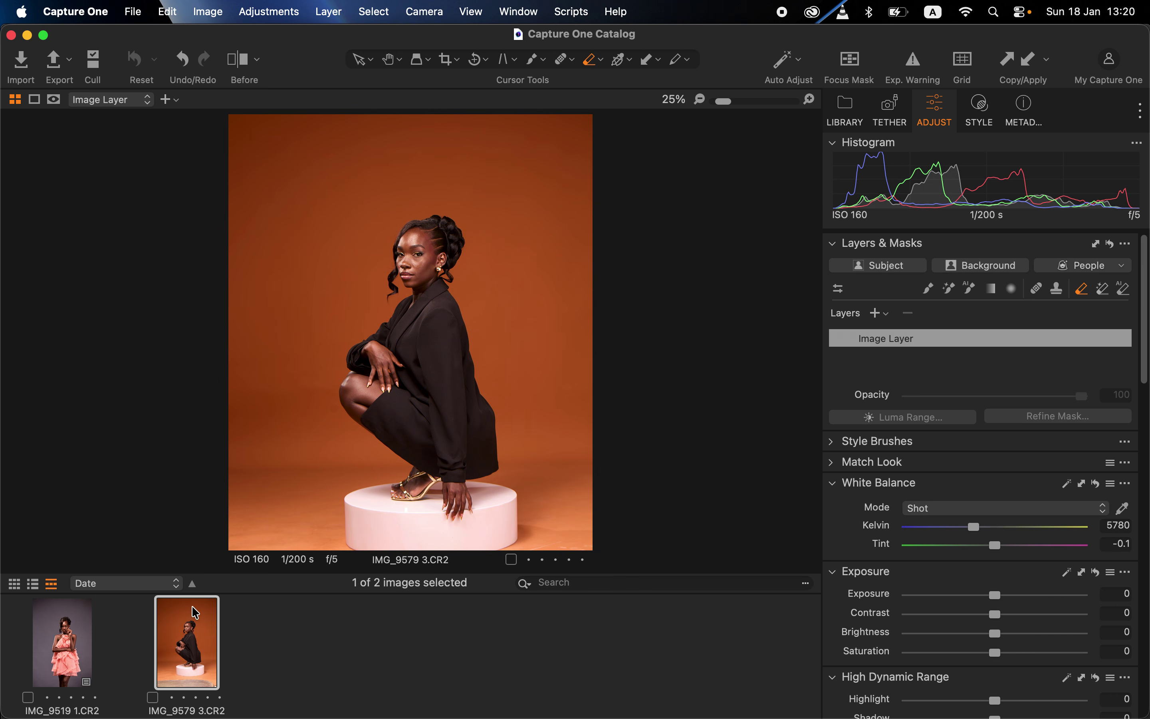
left_click(267, 13)
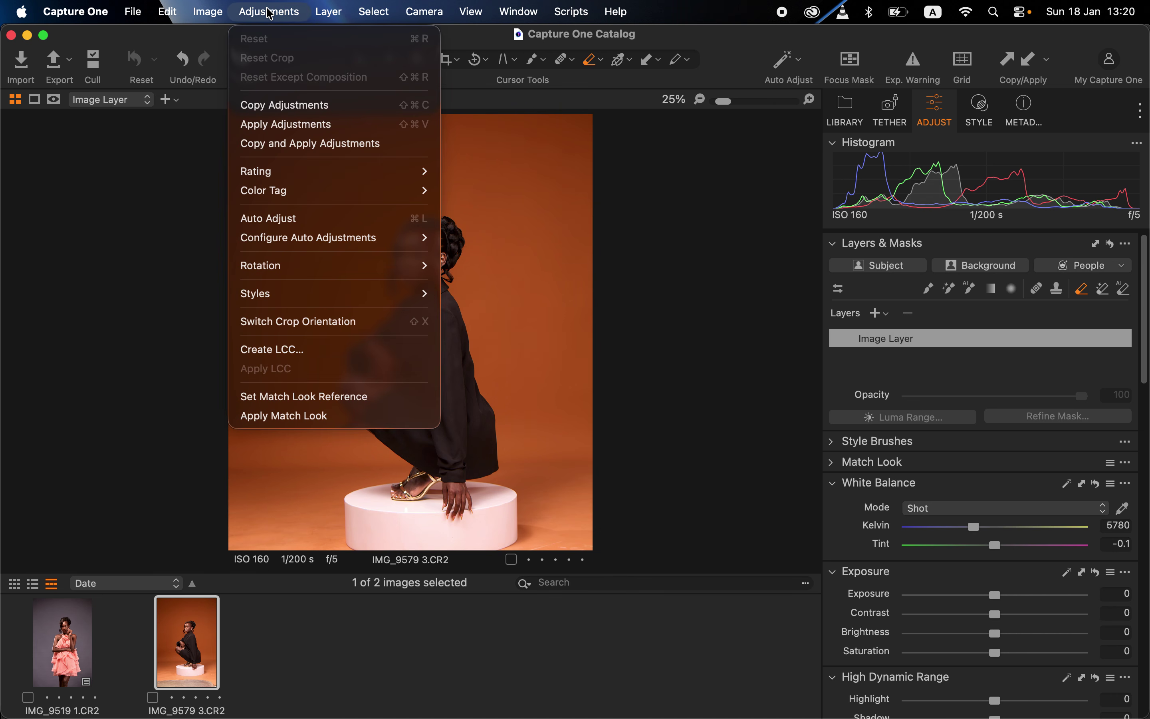
left_click(273, 124)
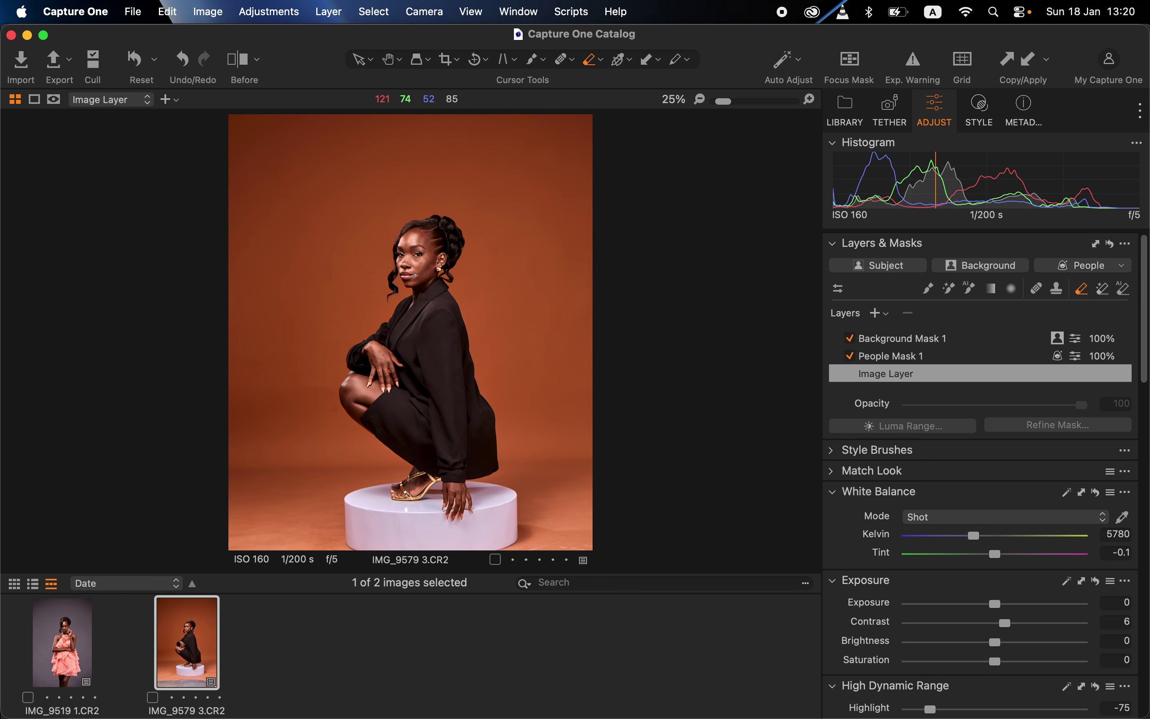
left_click(850, 339)
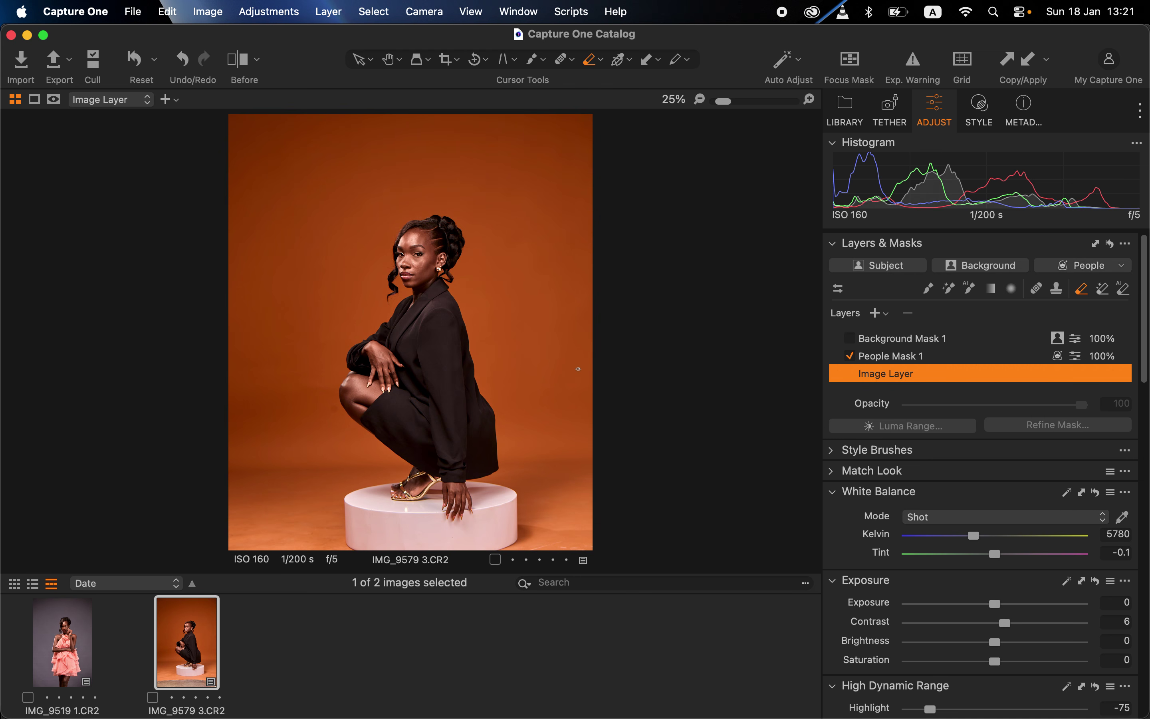
Step: Compare the before and after versions of IMG_9579 3.CR2 and IMG_9519 1.CR2 with the split view
left_click(242, 61)
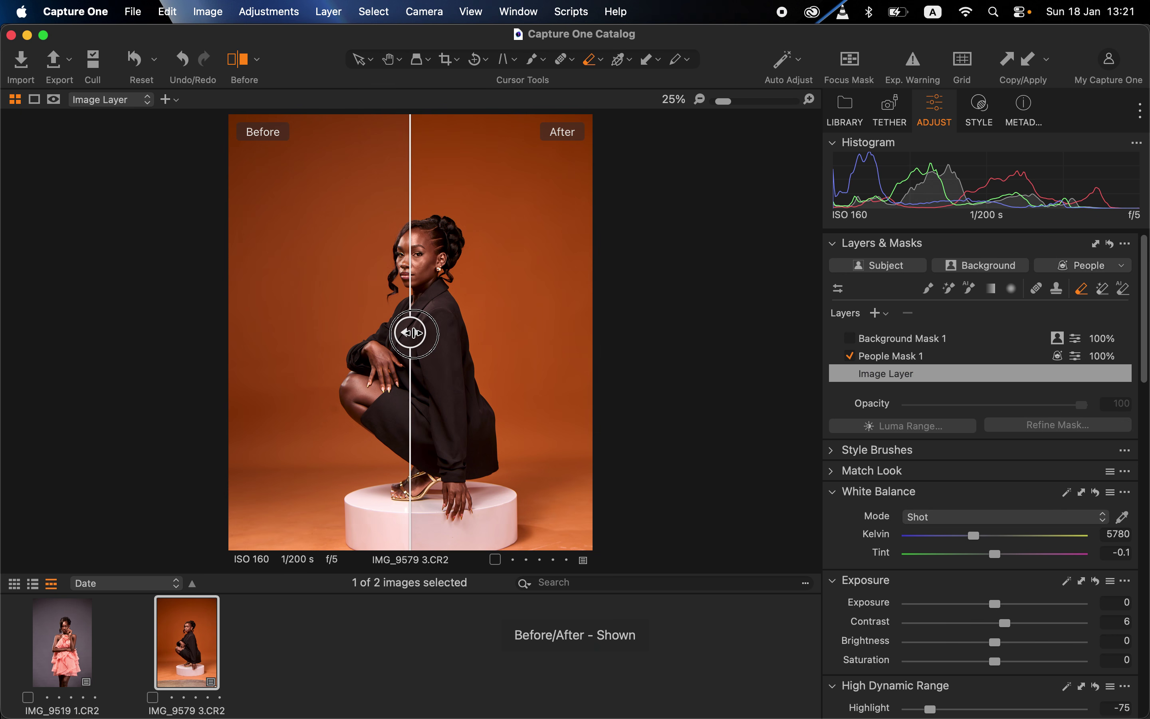
left_click_drag(413, 332, 236, 332)
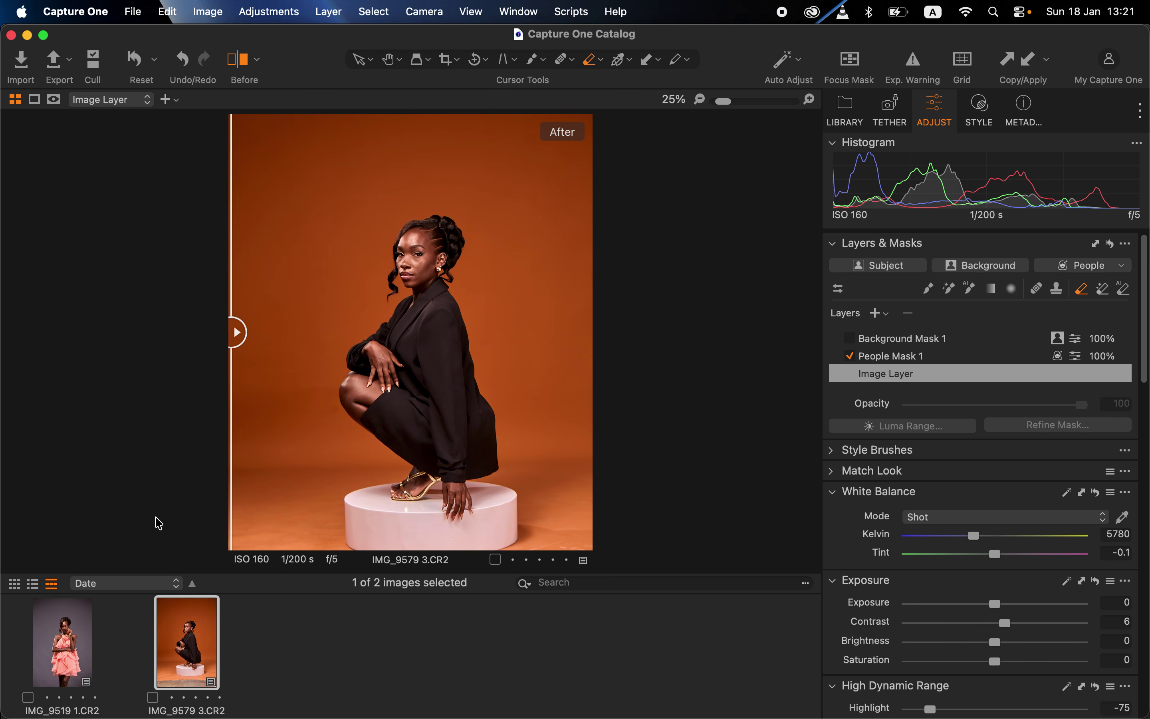
left_click(42, 635)
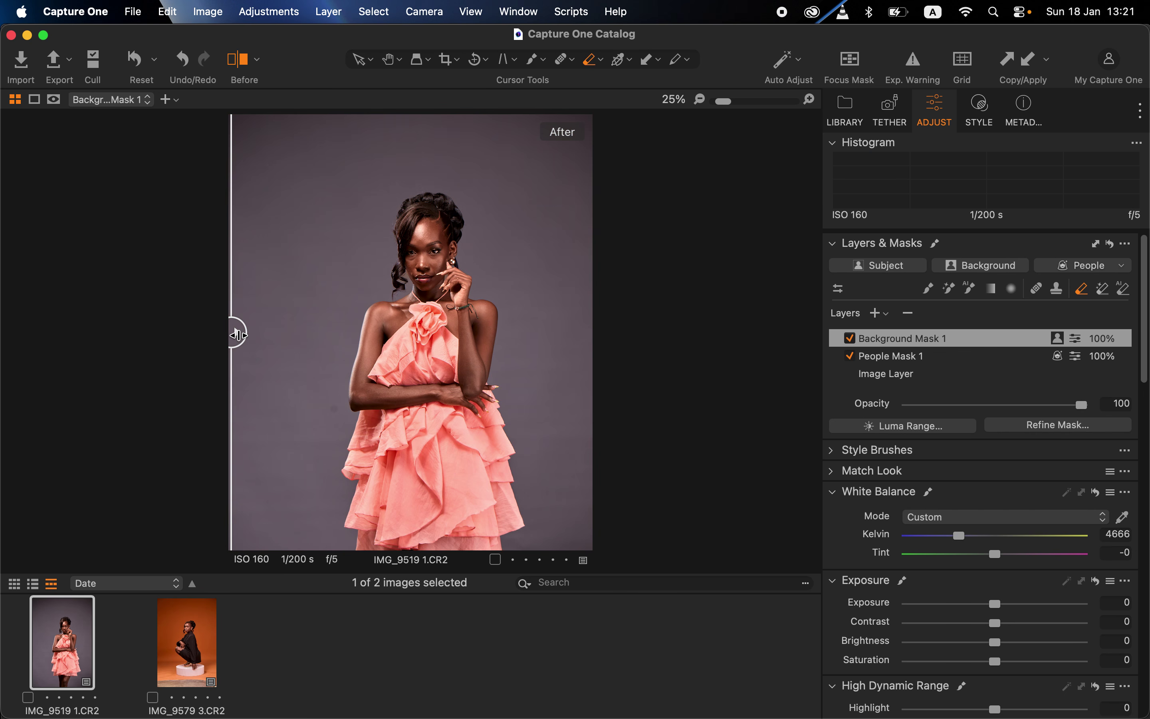
left_click_drag(236, 332, 588, 332)
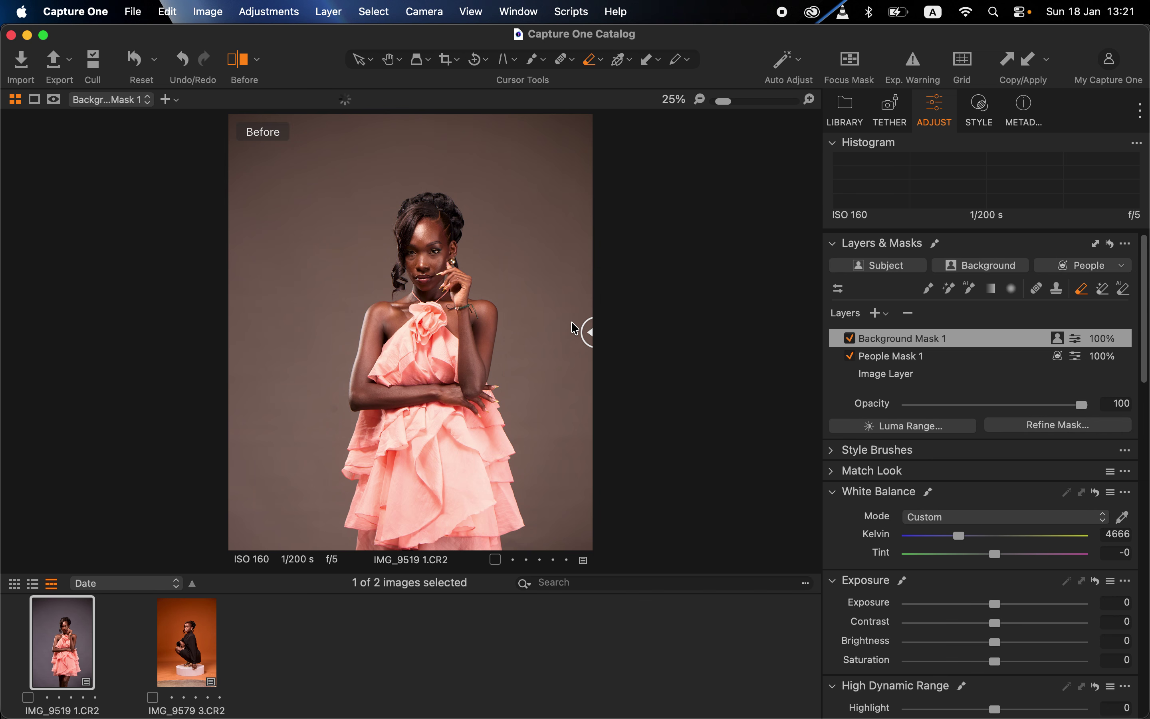
left_click_drag(575, 328, 198, 296)
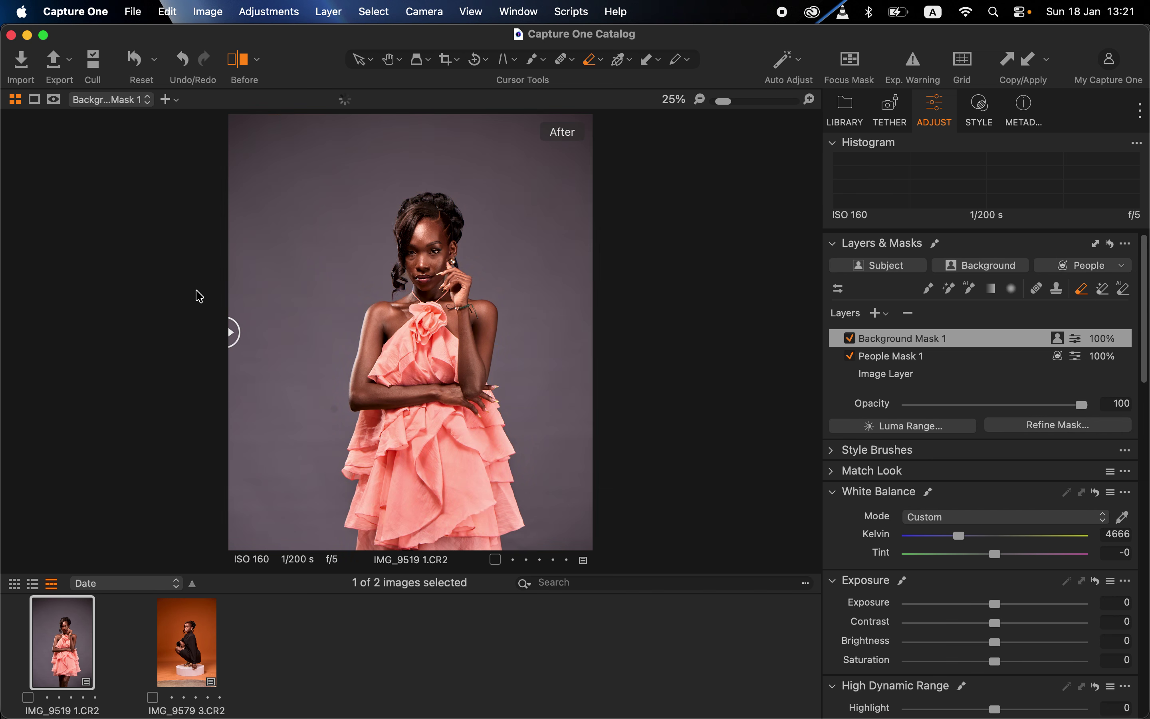